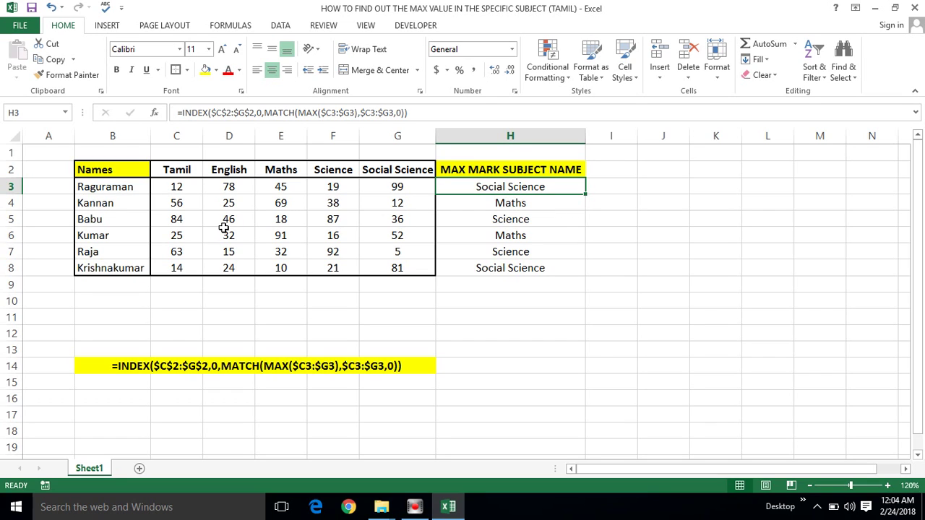
Review the names column and the first student's marks (Tamil 12, English 78, Maths 45), selecting C3:G3.
left_click(287, 189)
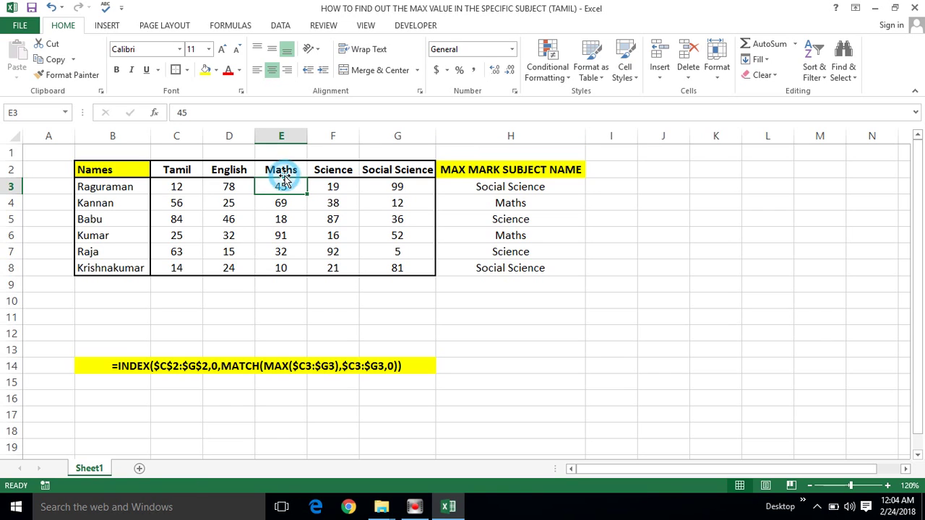
left_click(135, 168)
left_click(105, 188)
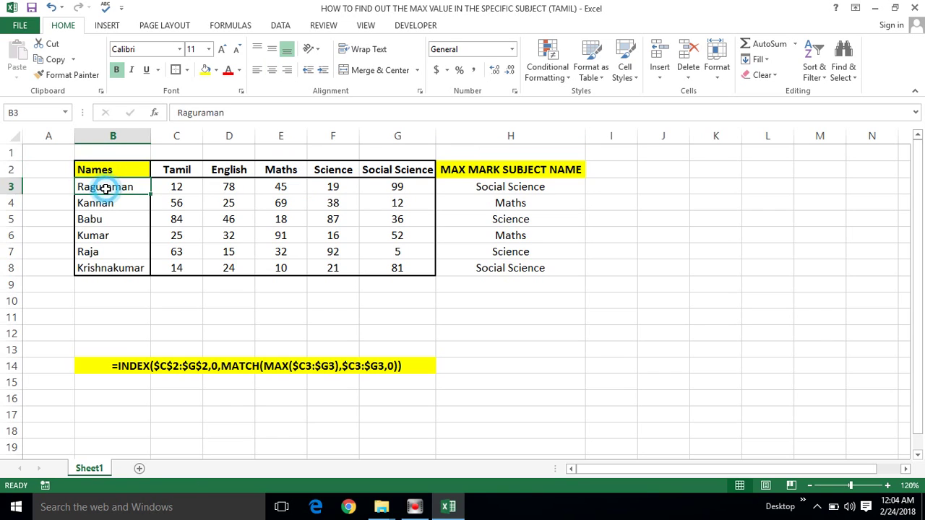
left_click(107, 212)
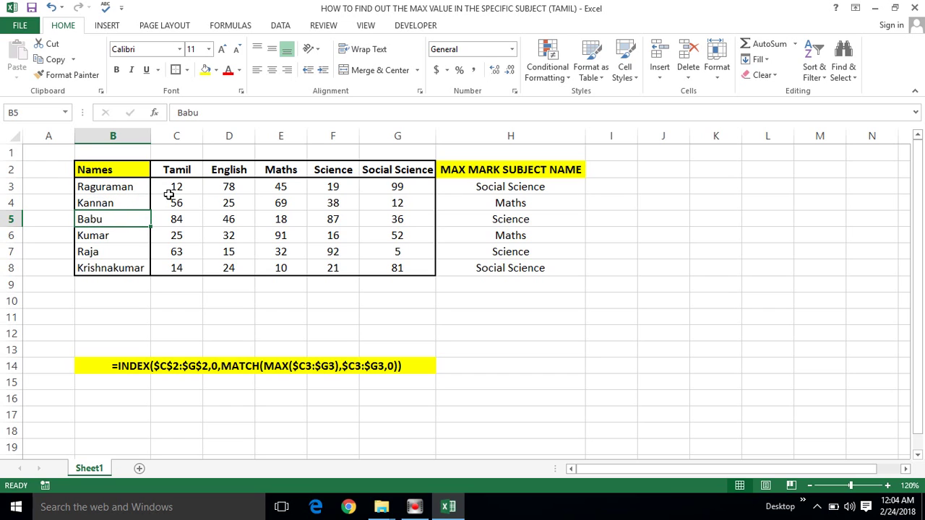
left_click(192, 187)
left_click(221, 187)
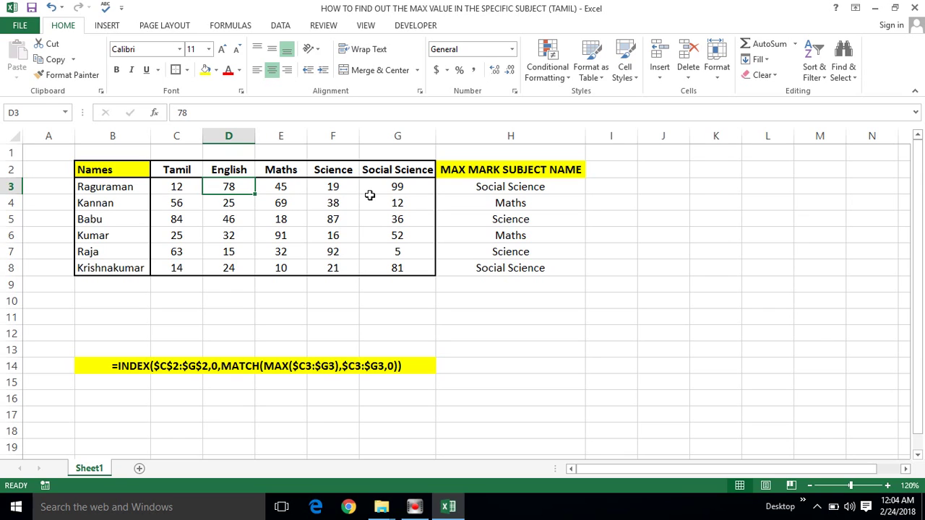
left_click(260, 187)
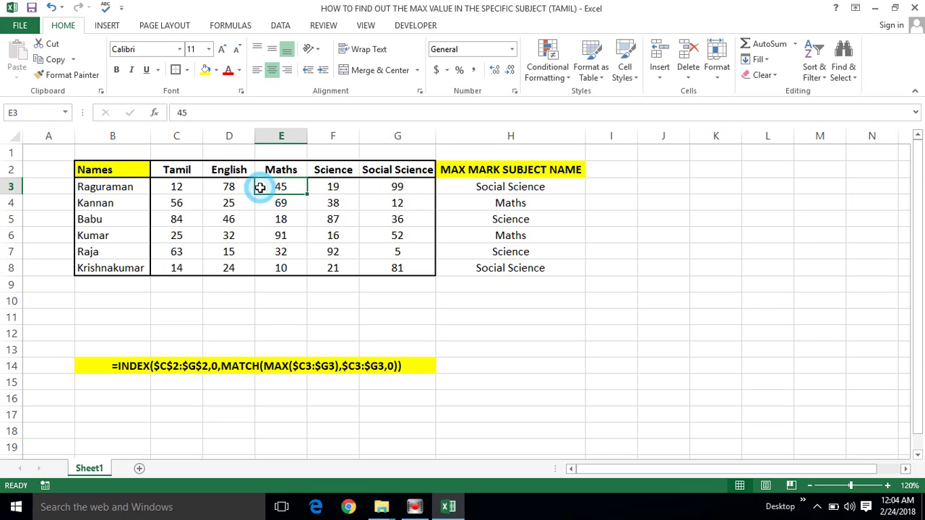
left_click(167, 189)
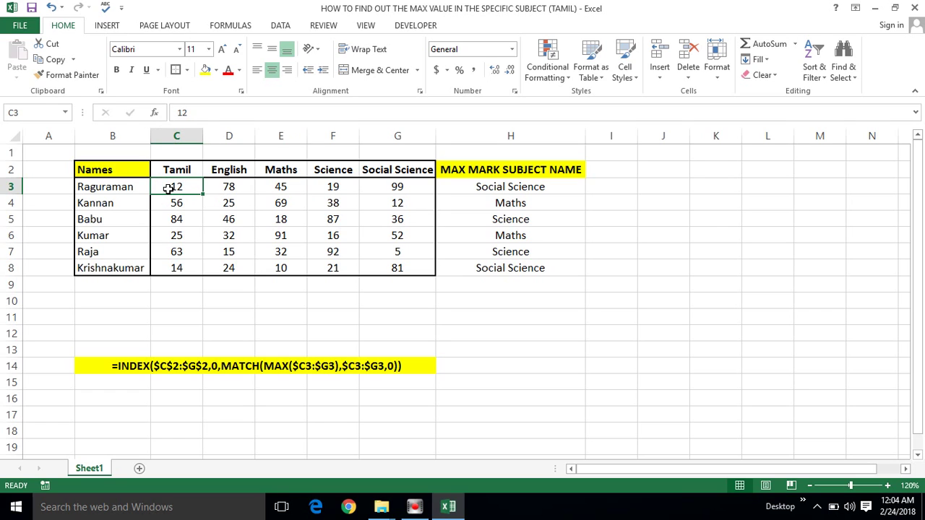
key("shift+Right")
key("shift+Right")
key("shift+Right")
key("shift+Right")
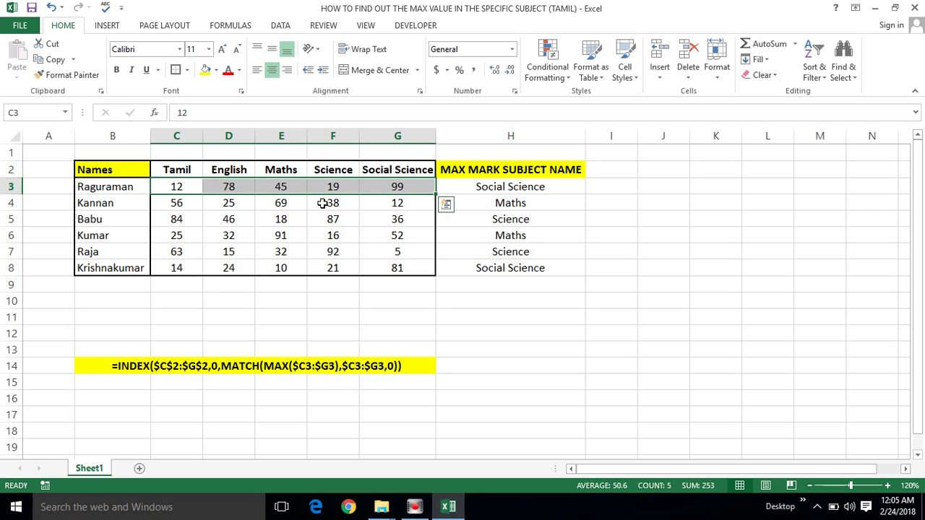
Walk across the first student's marks to Science 19, Social Science 99 and the G2 header.
left_click(140, 183)
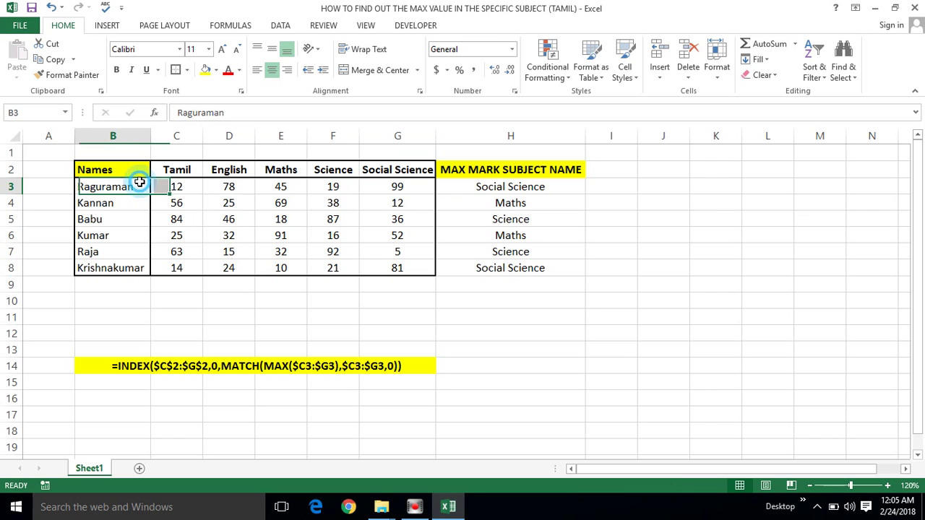
left_click(176, 187)
left_click(259, 190)
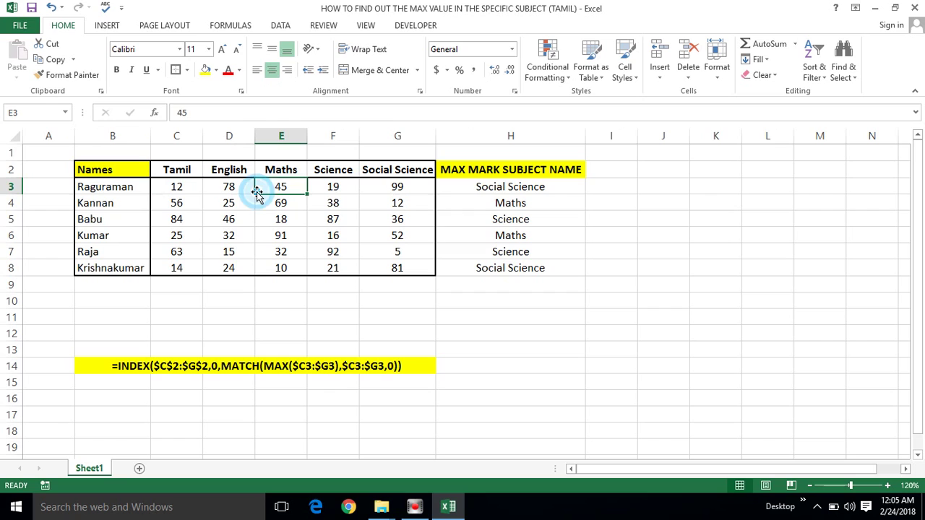
left_click(340, 190)
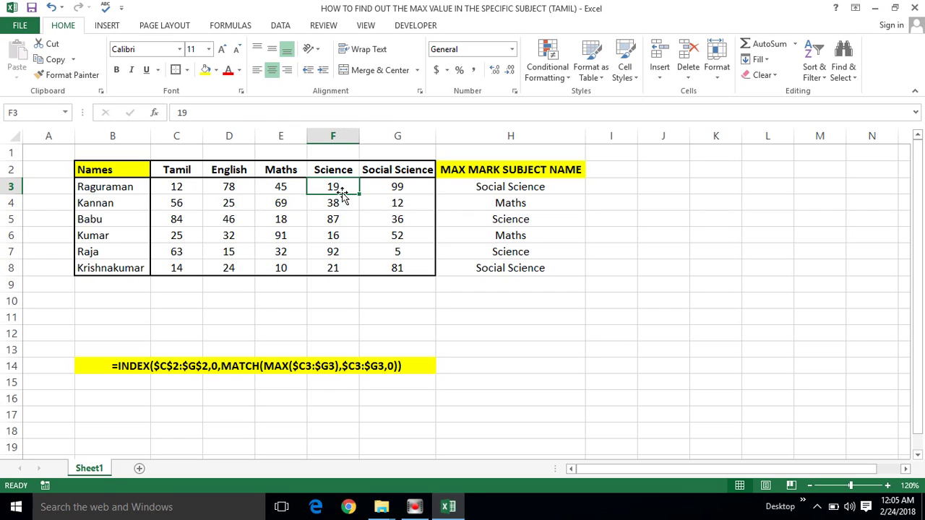
left_click(378, 191)
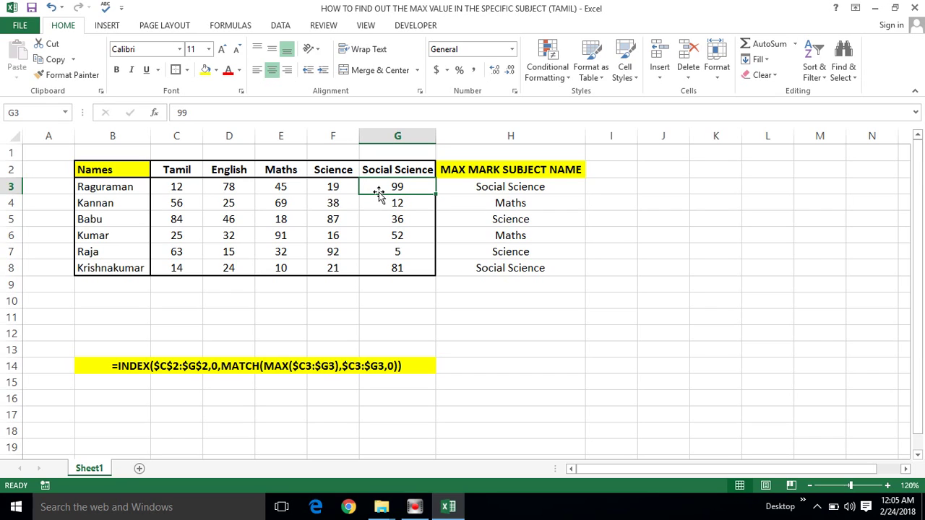
left_click(389, 174)
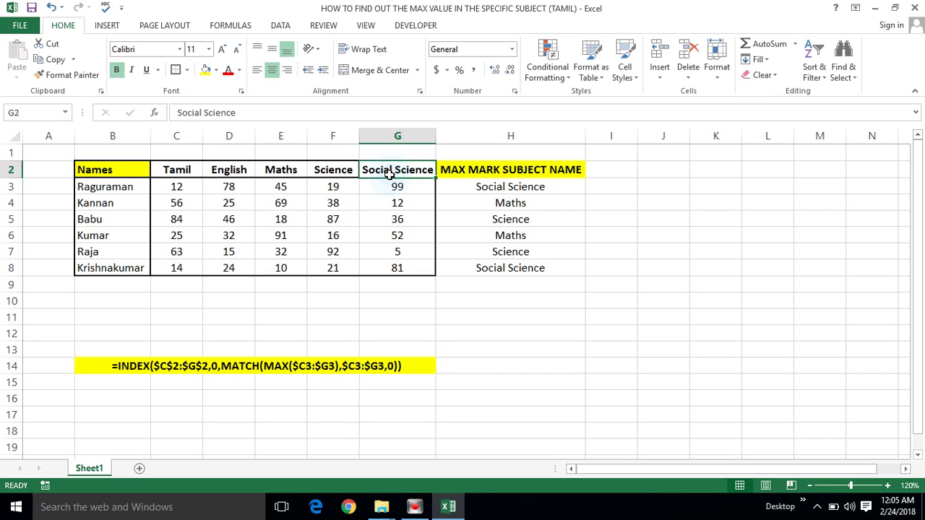
Compare H3's INDEX/MATCH formula against the first student's marks, especially the top 99 in G3.
left_click(492, 190)
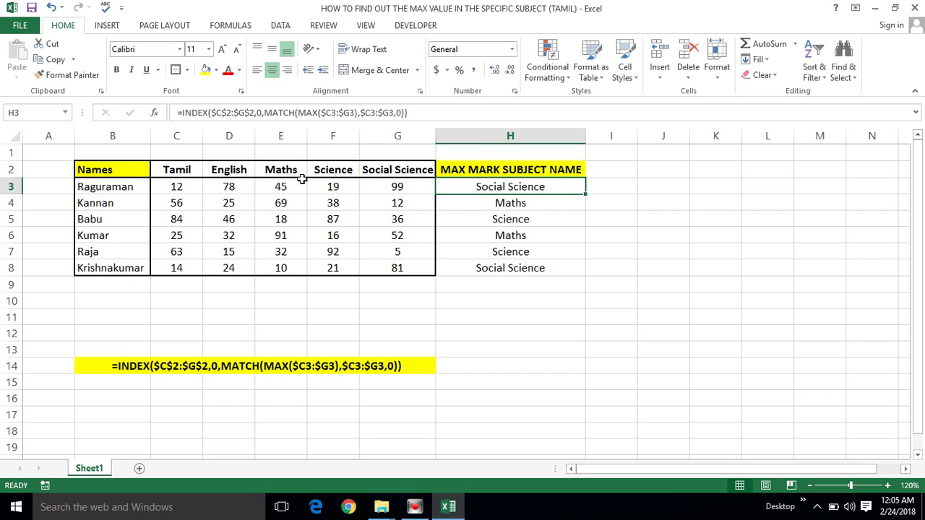
left_click(178, 185)
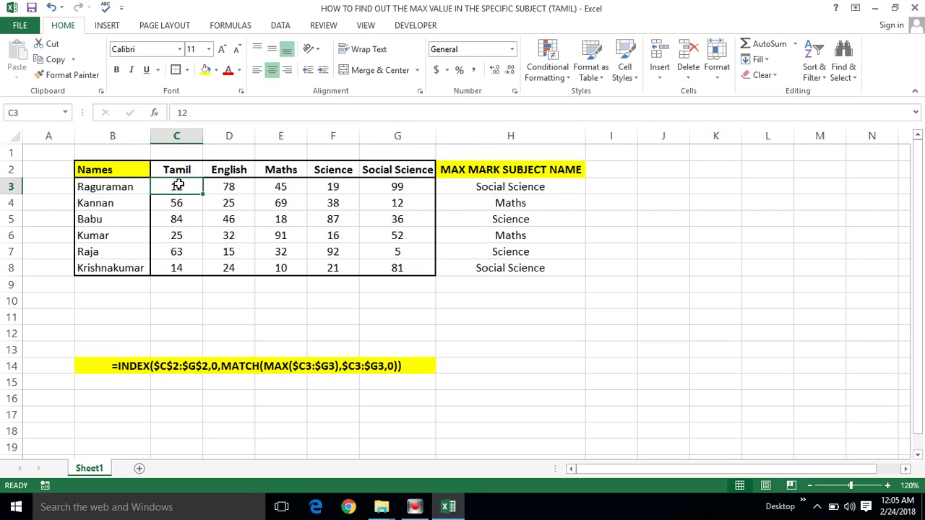
left_click(461, 190)
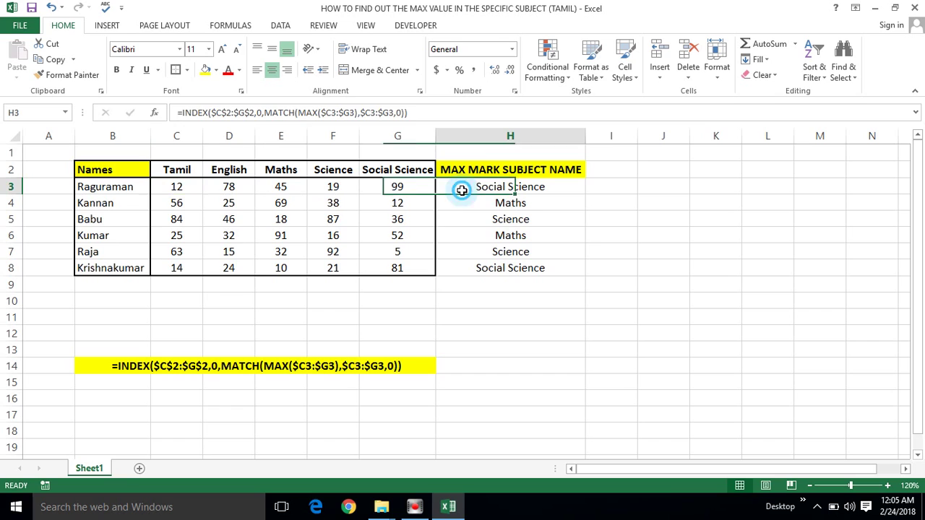
left_click(414, 190)
left_click(447, 187)
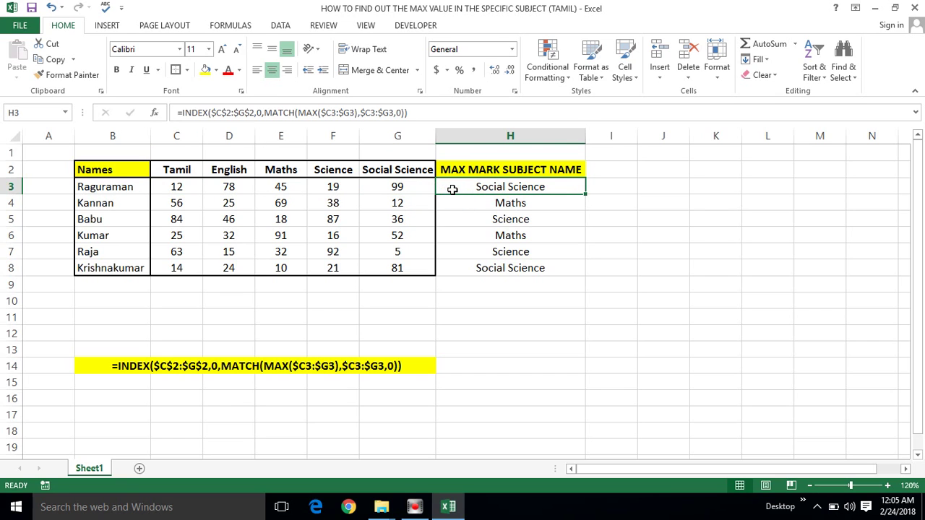
left_click(368, 188)
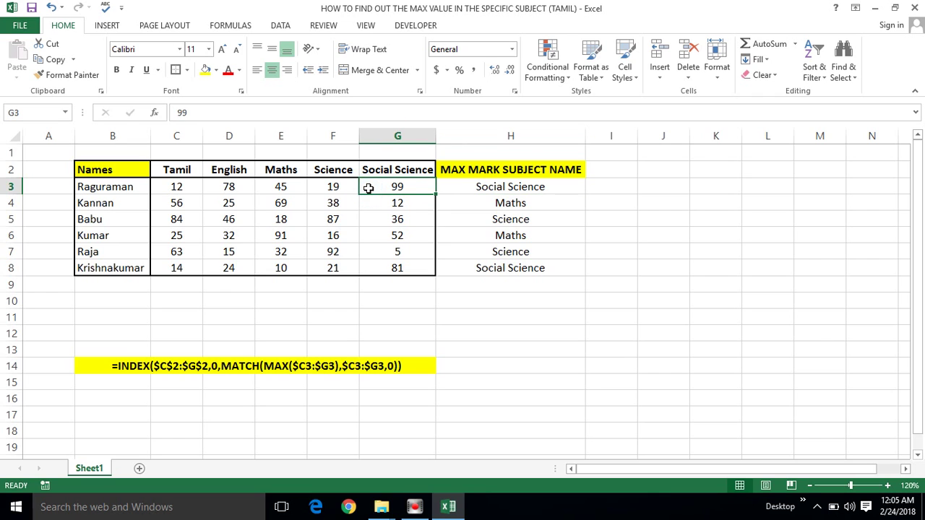
left_click(338, 187)
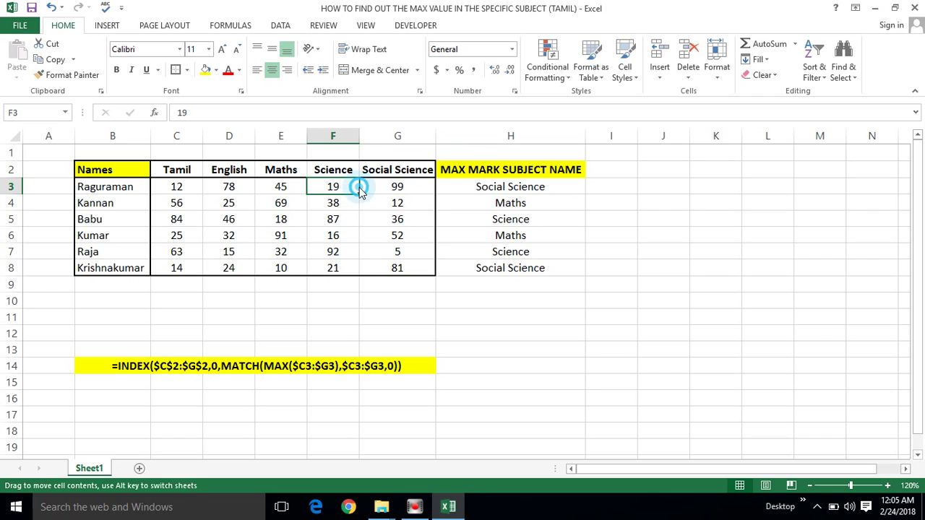
left_click(376, 186)
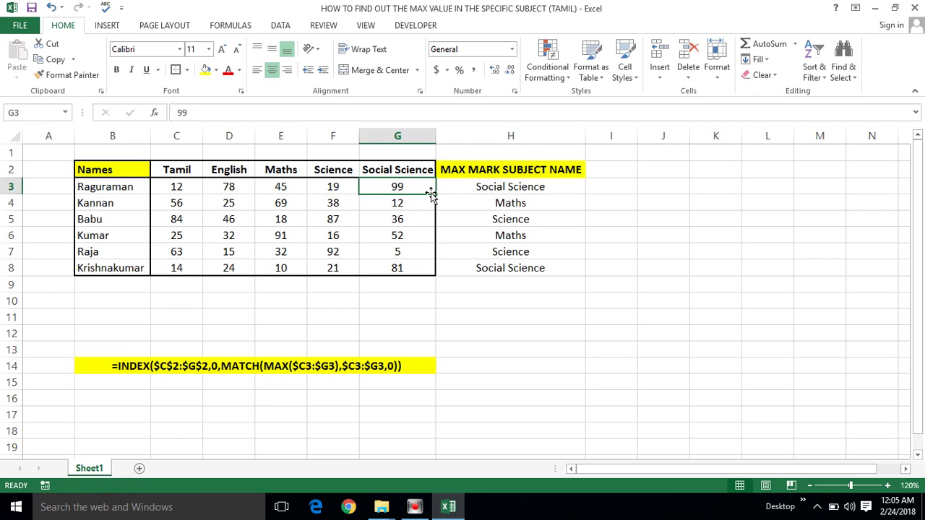
Check H3's formula against the MAX MARK SUBJECT NAME header and the 99 in G3.
left_click(494, 187)
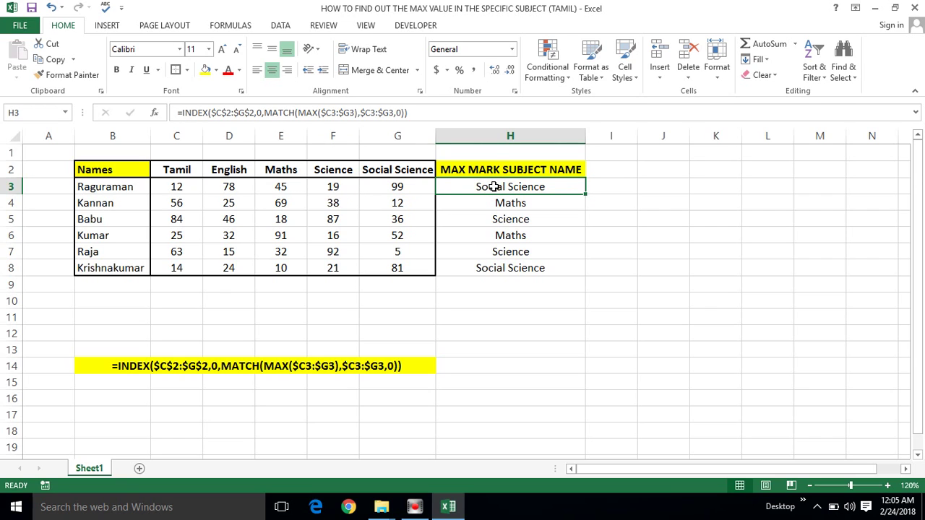
left_click(491, 169)
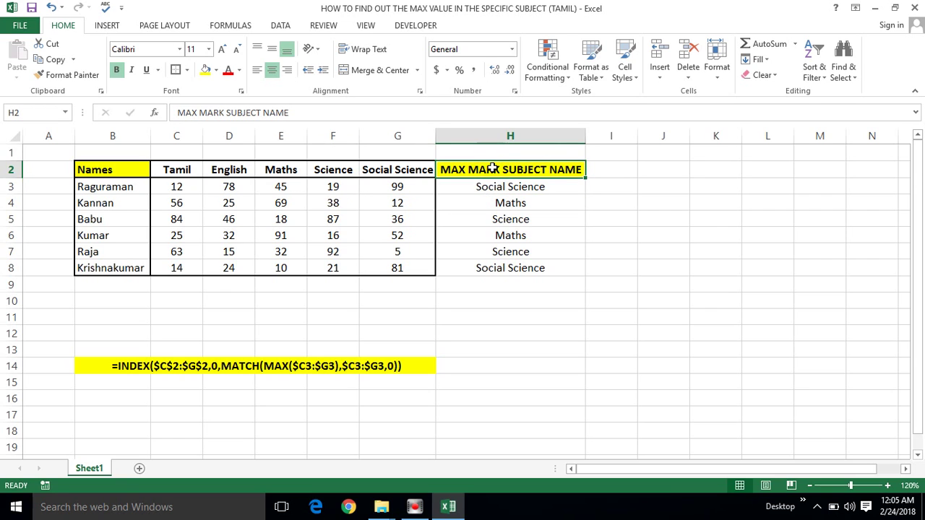
left_click(490, 188)
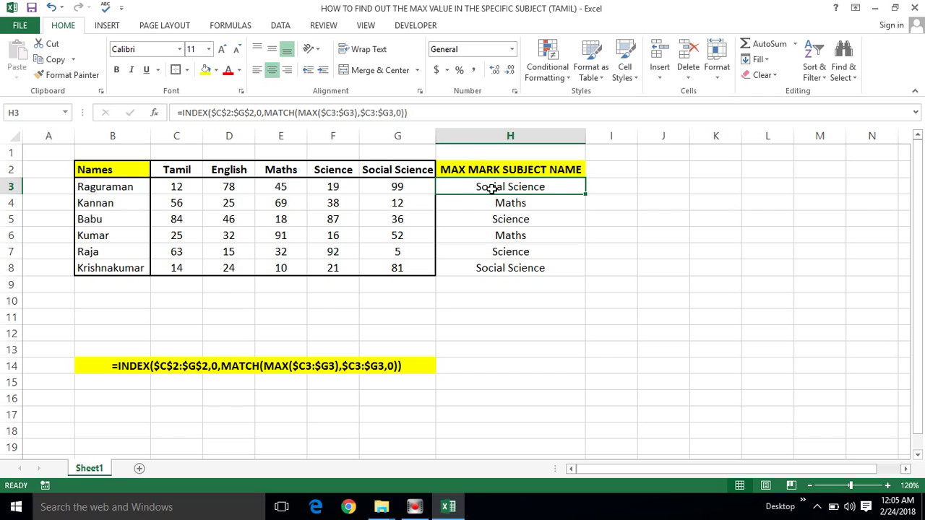
key("Down")
key("Down")
key("Down")
key("Down")
key("Down")
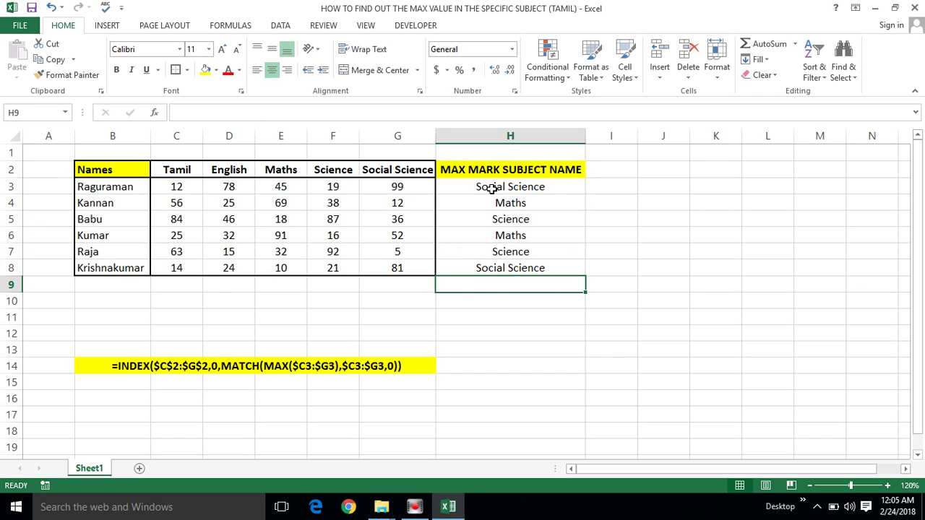
left_click(389, 187)
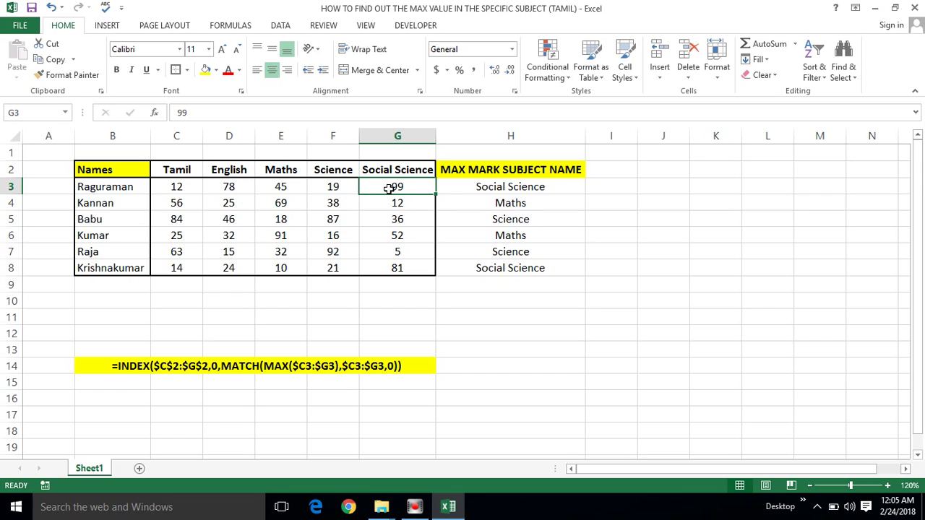
left_click(497, 188)
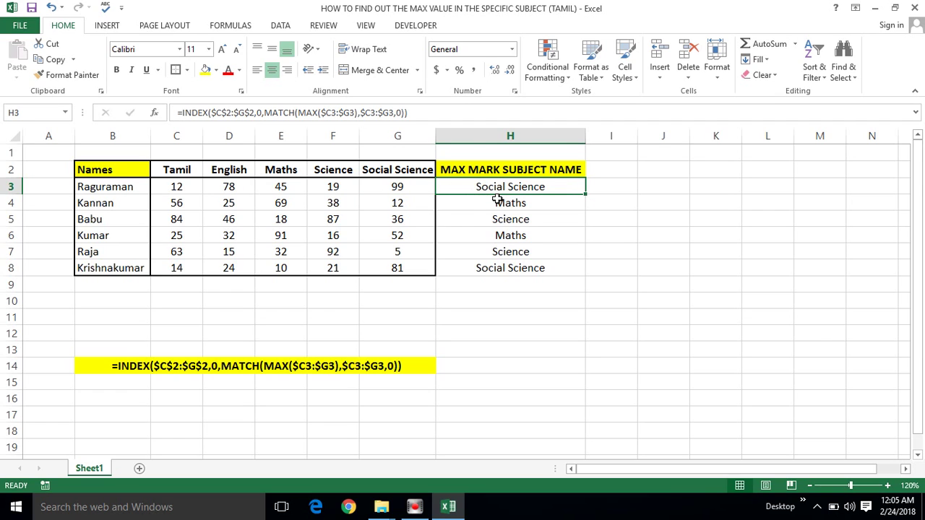
Select the second student's marks C4:G4 and compare formulas in H3, H4, H6, H8 and row 14.
left_click(199, 202)
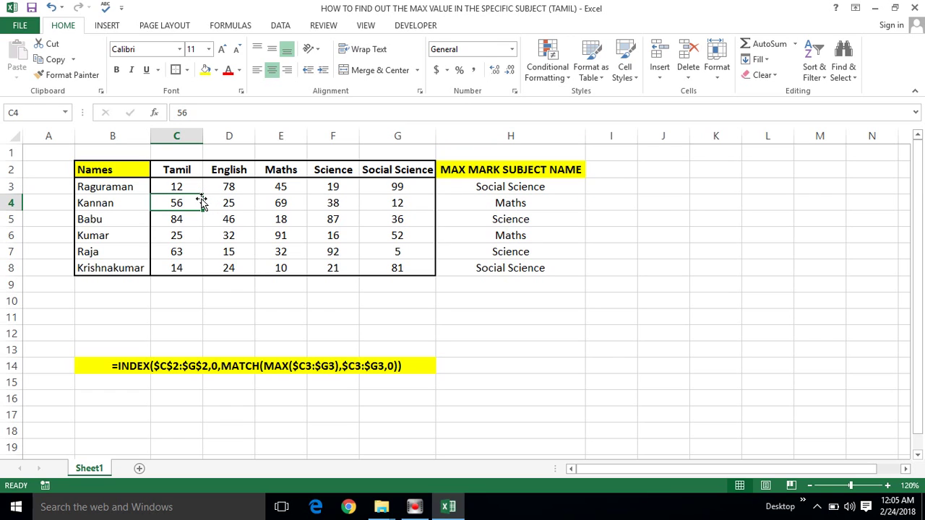
key("shift+Right")
key("shift+Right")
key("shift+Right")
key("shift+Right")
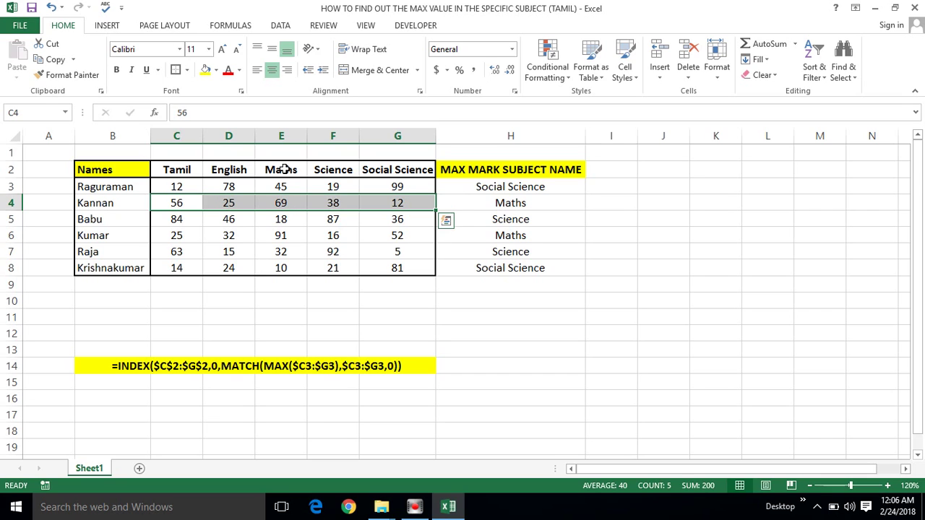
left_click(526, 200)
left_click(475, 240)
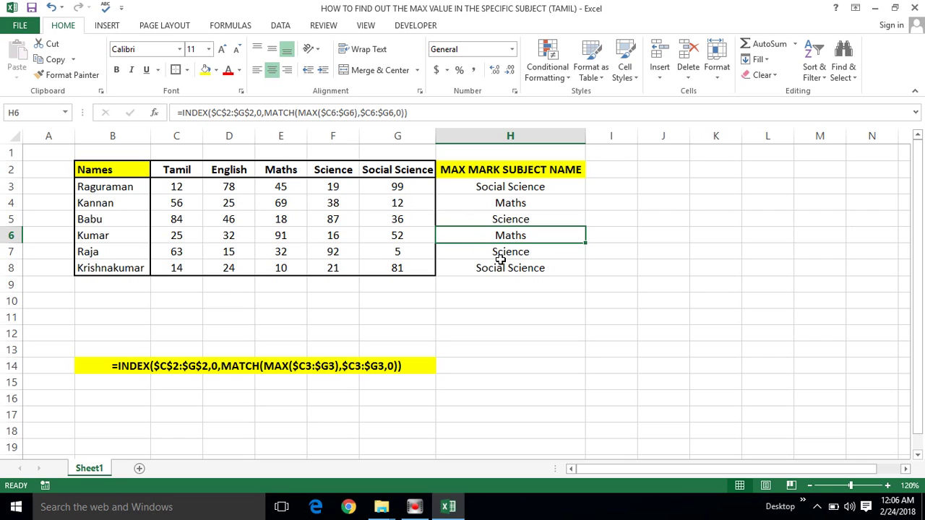
left_click(499, 262)
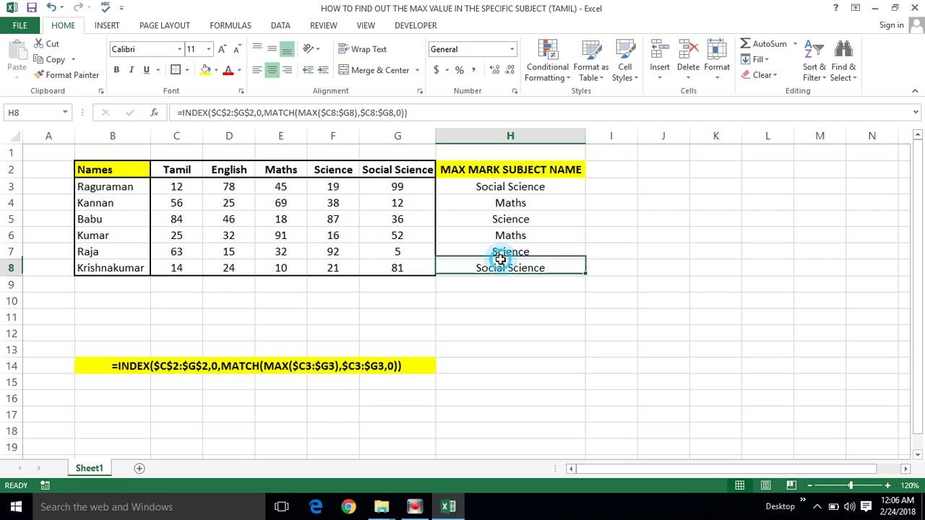
left_click(510, 187)
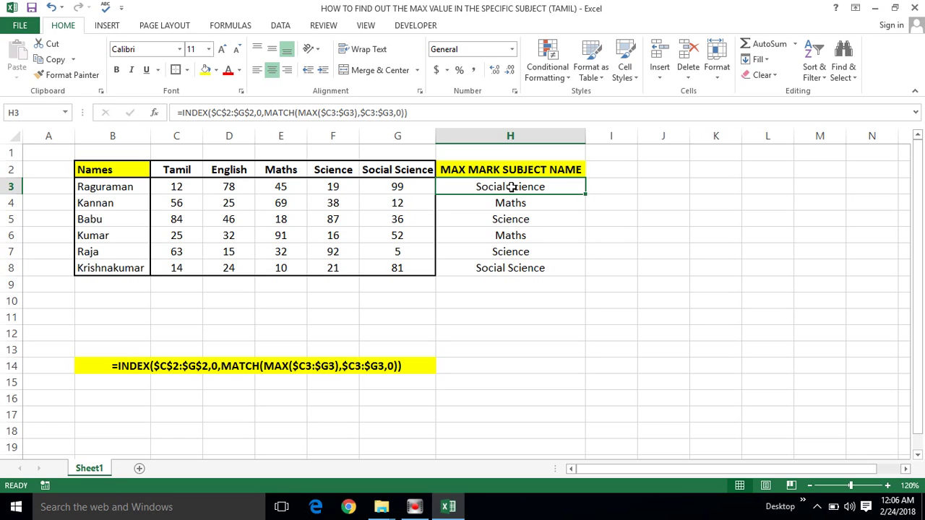
left_click(508, 203)
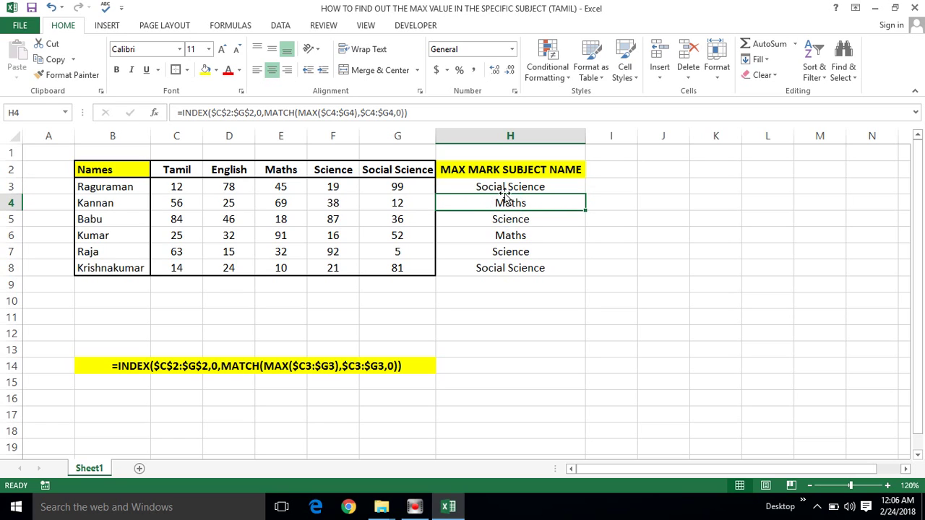
left_click(504, 186)
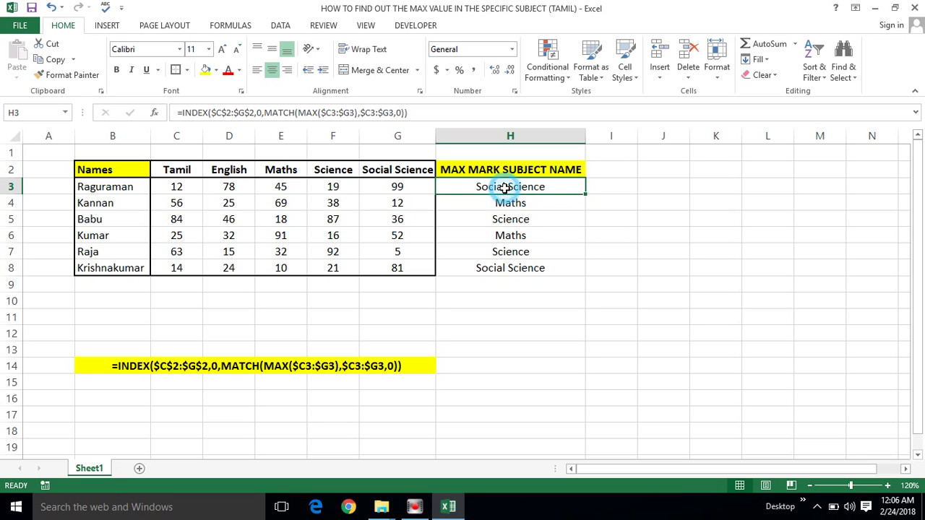
left_click(245, 367)
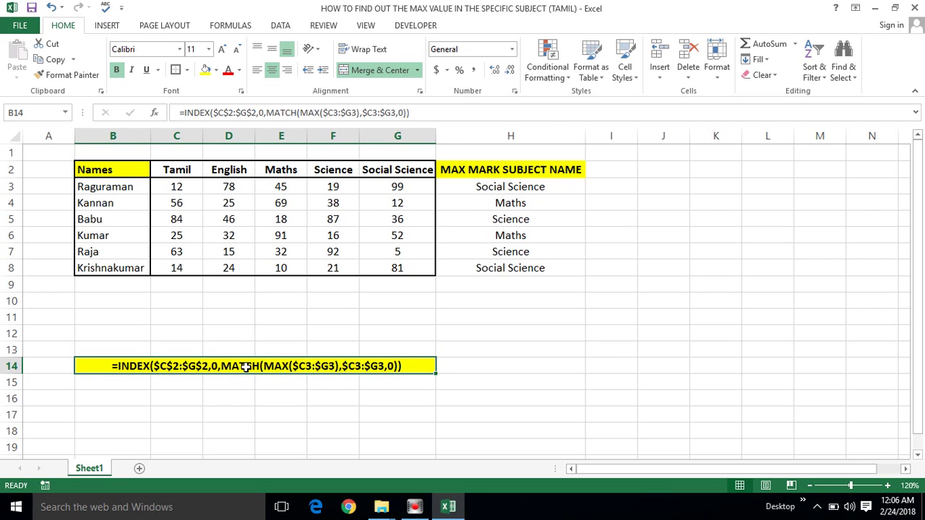
Select H3:H8, delete the existing subject names, and reselect H3.
left_click(499, 188)
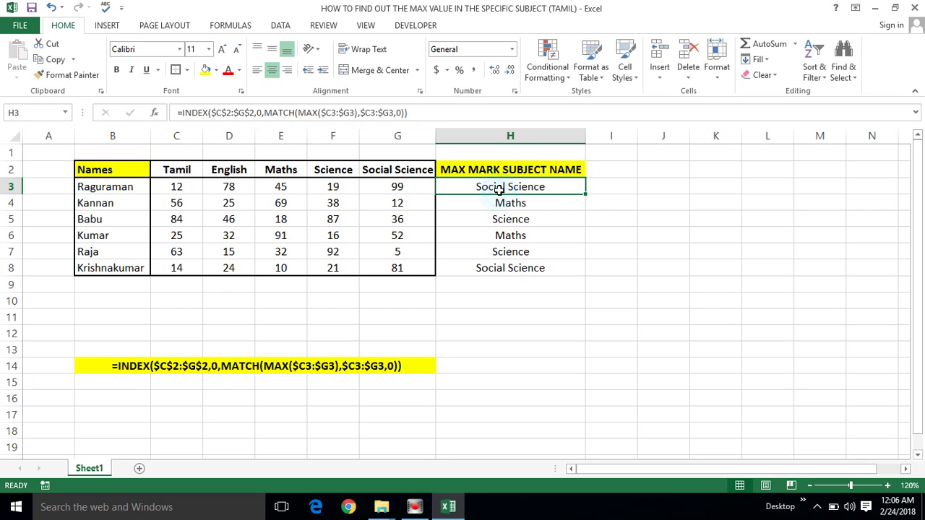
key("shift+Down")
key("shift+Down")
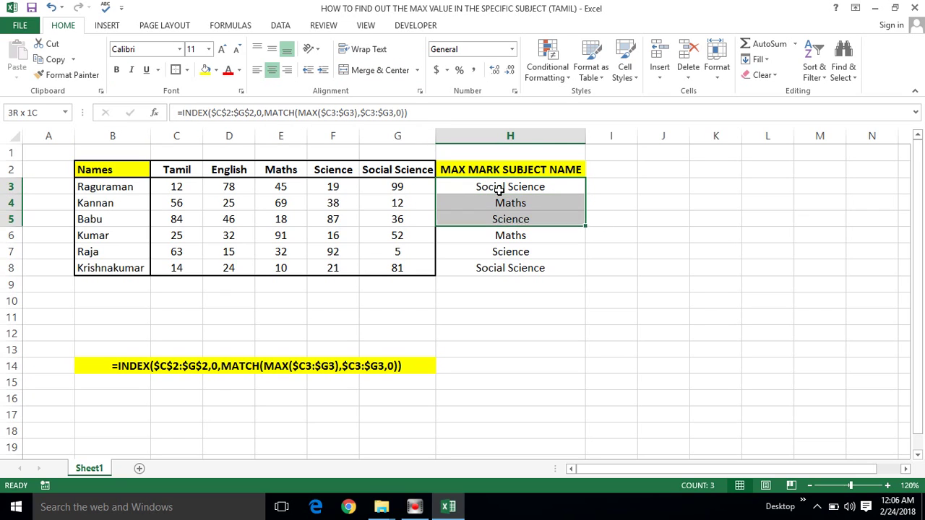
key("shift+Down")
key("shift+Down")
key("shift+Down")
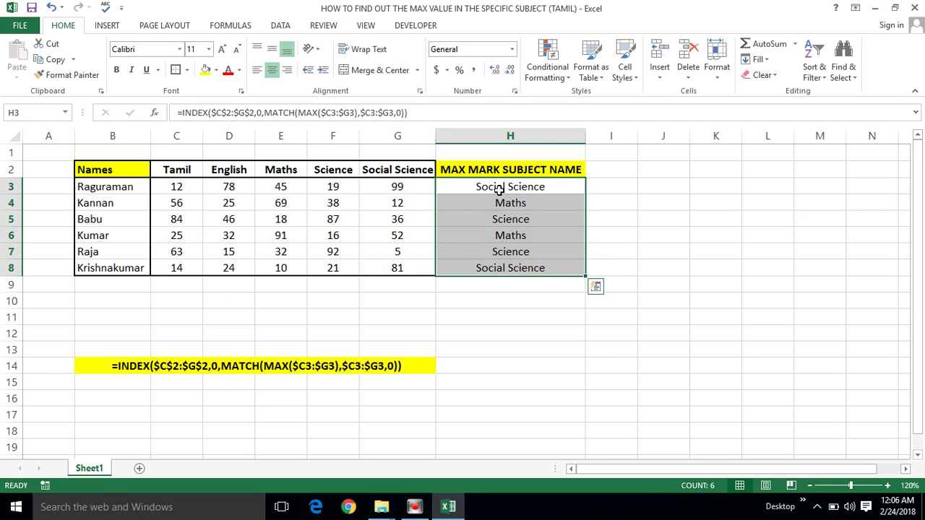
key("Delete")
left_click(506, 187)
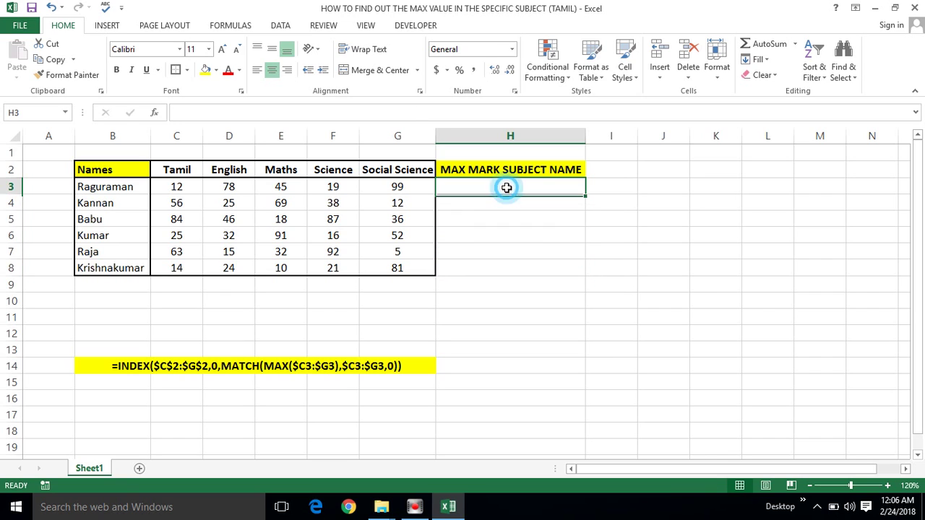
Type =INDEX( in H3 with the locked header range $C$2:$G$2, then ,0, and MATCH.
type("=")
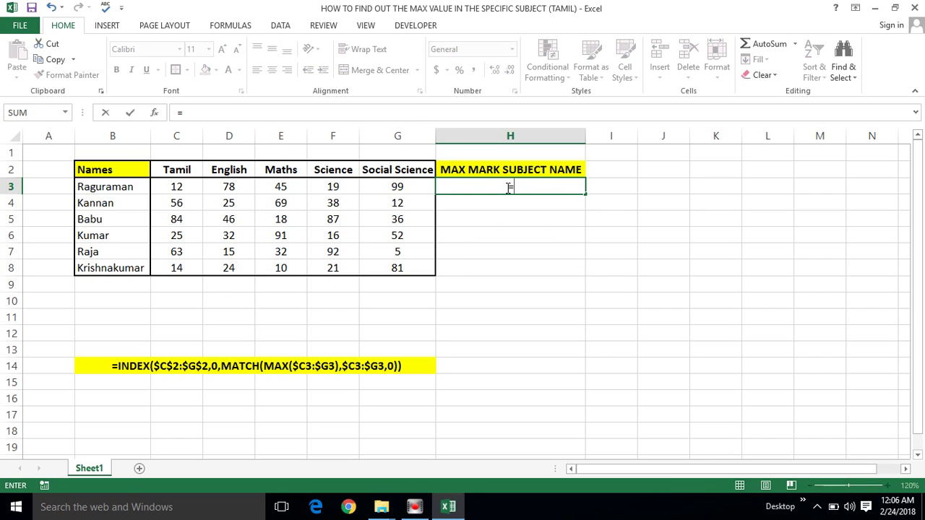
type("in")
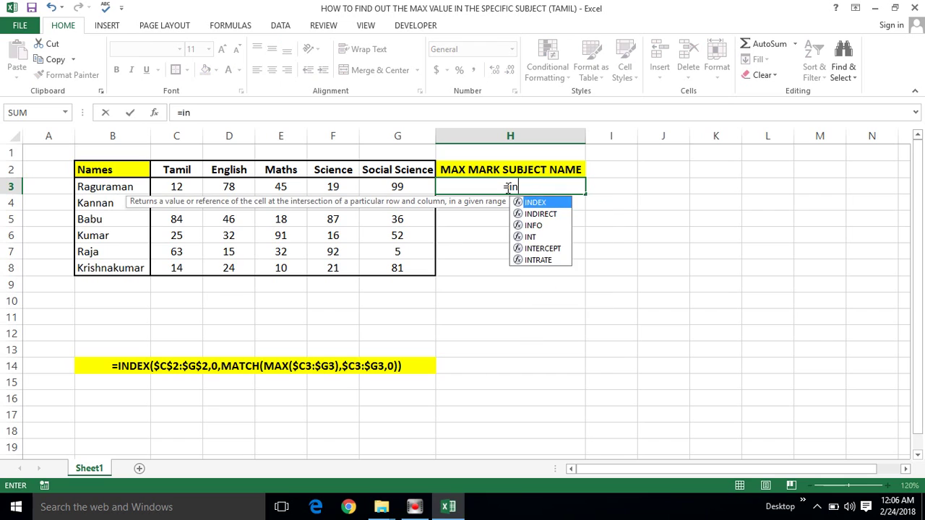
type("de")
key("Tab")
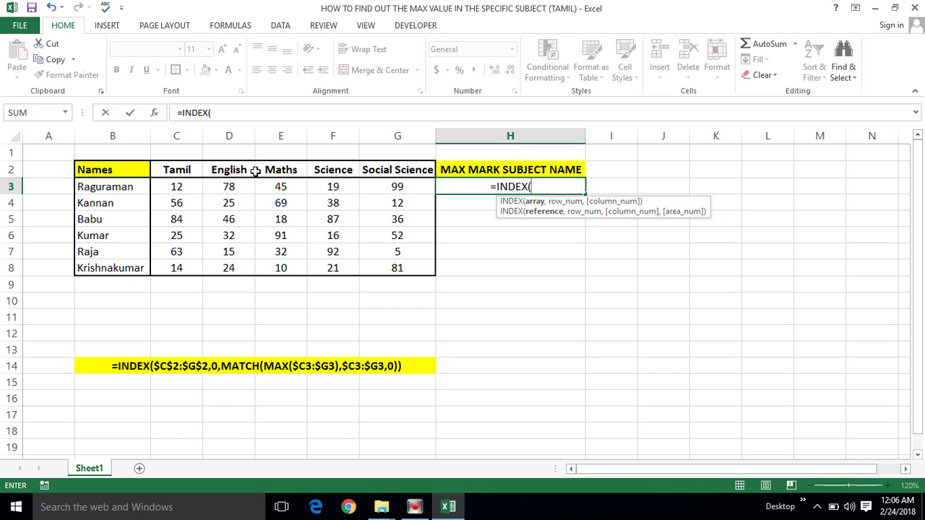
left_click(175, 169)
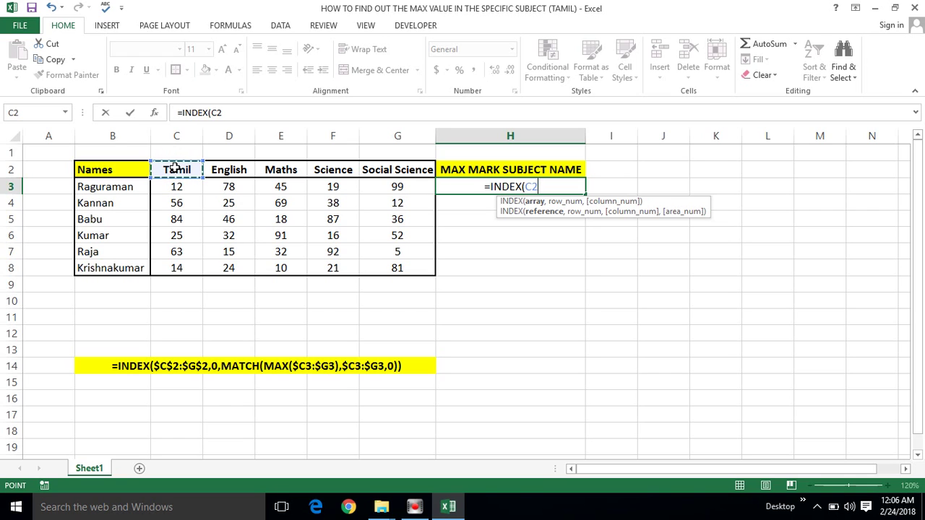
key("shift+Right")
key("shift+Right")
key("shift+Right")
key("shift+Right")
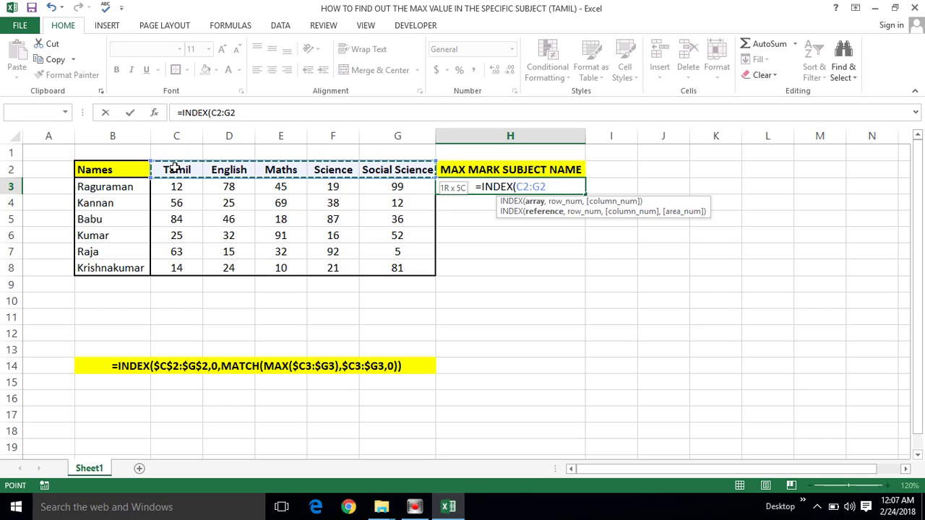
key("F4")
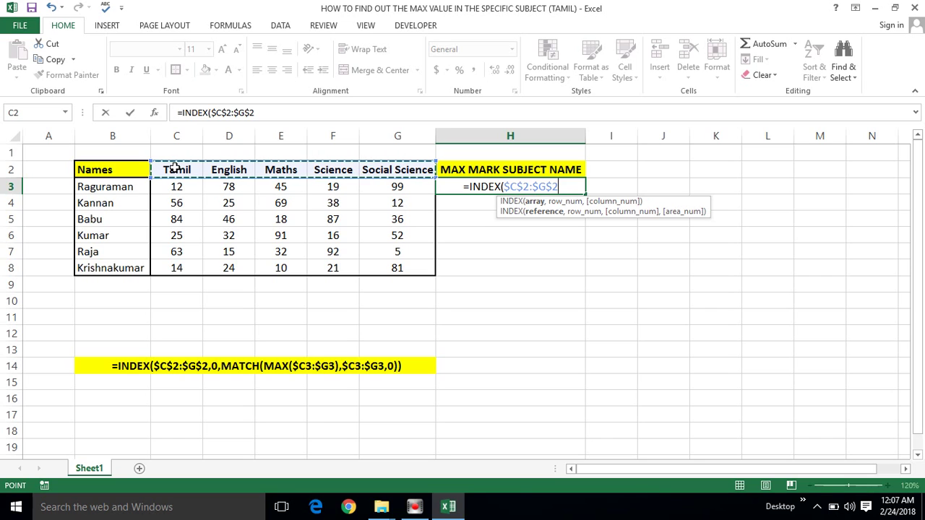
type(",")
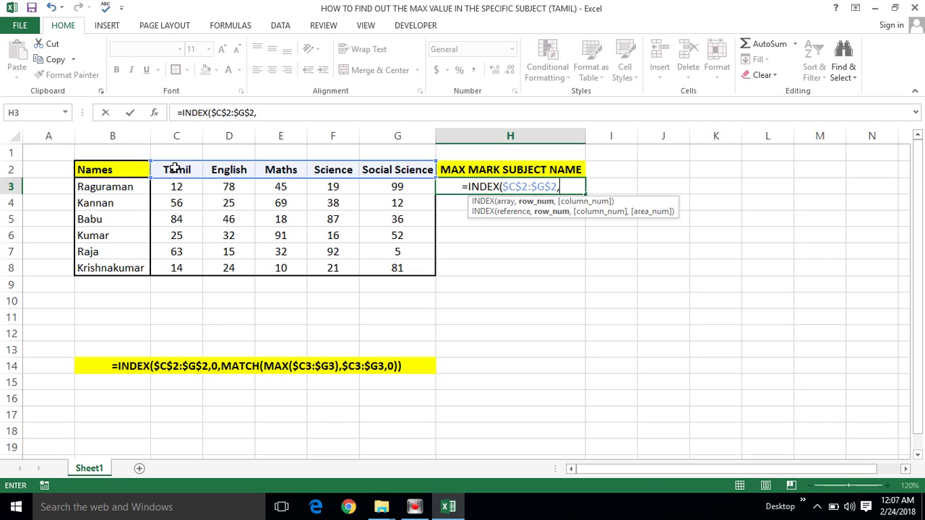
type("0")
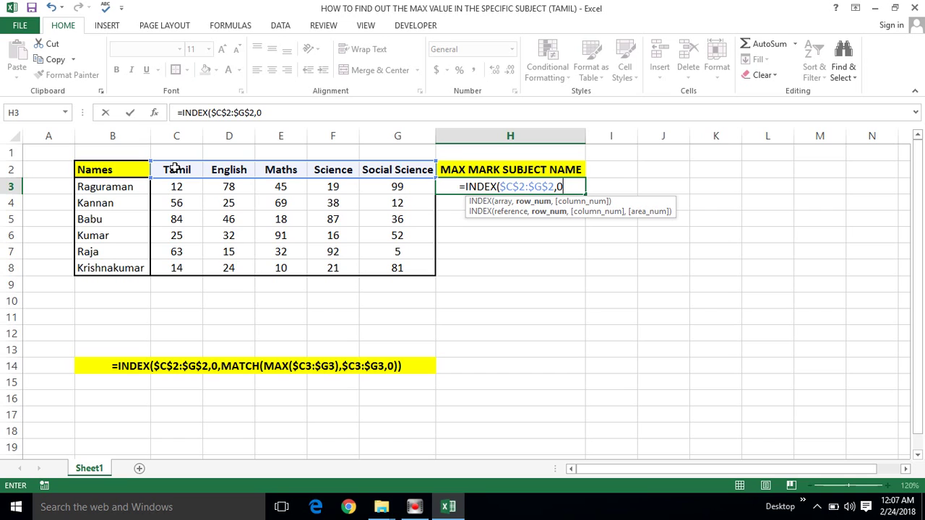
type(",")
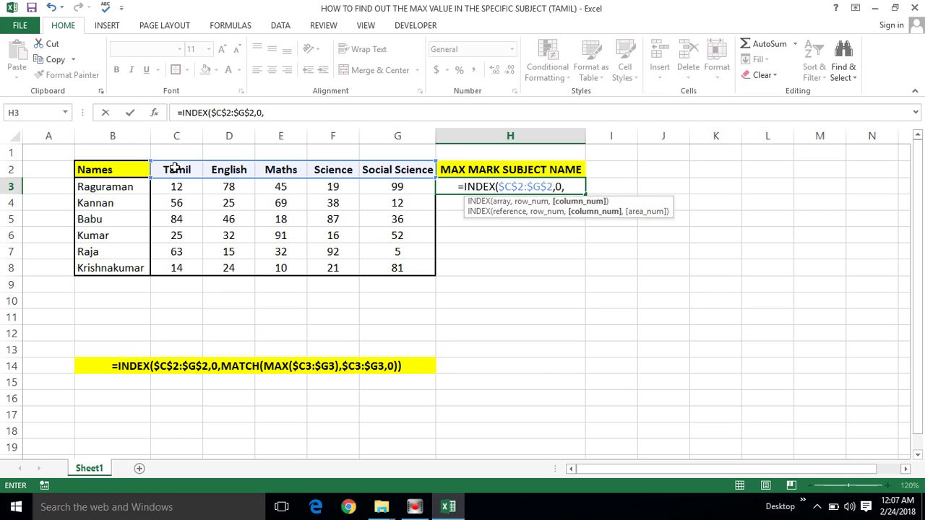
type("ma")
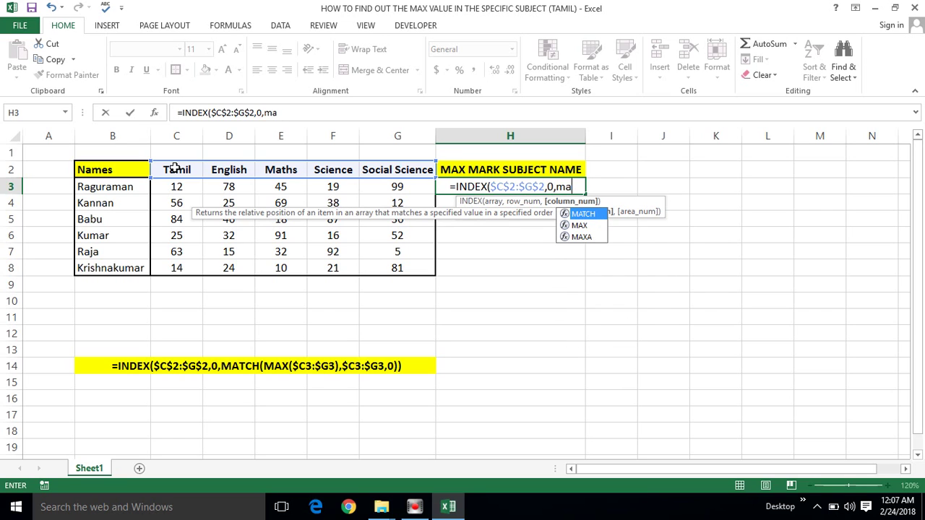
type("tch")
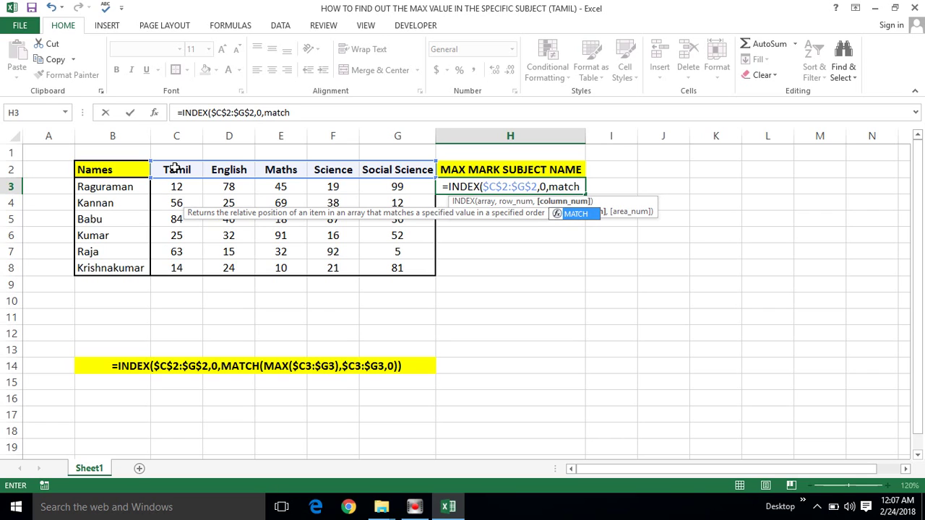
Add MATCH(MAX($C$3:$G$3), to the formula, locking the first student's marks range absolutely.
key("Tab")
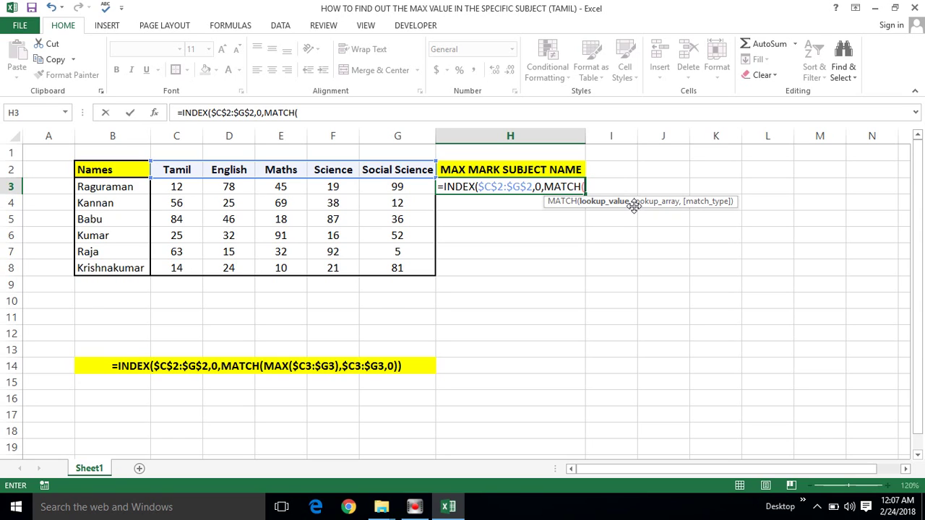
type("m")
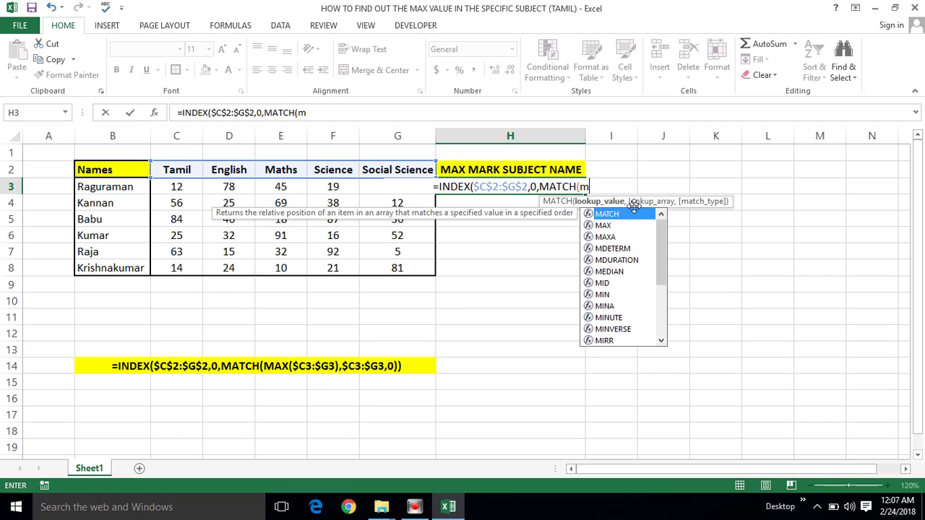
type("ax")
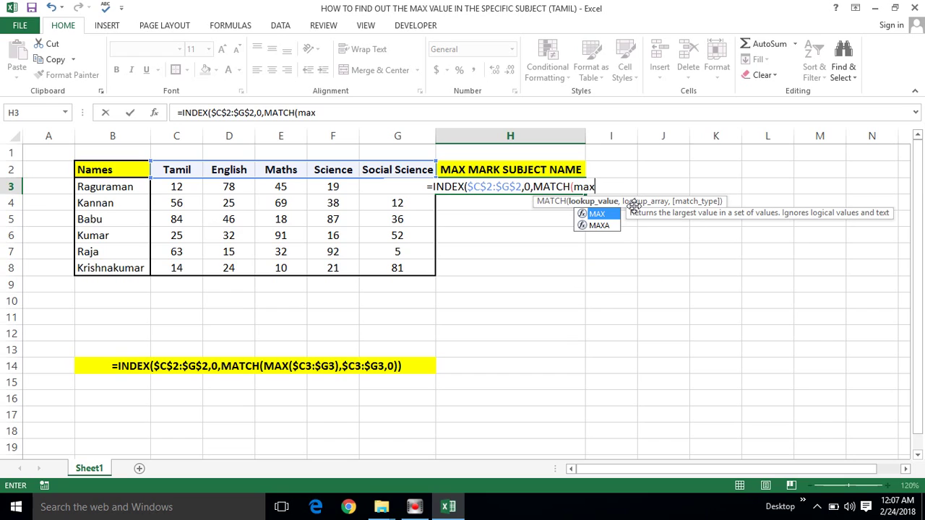
key("Tab")
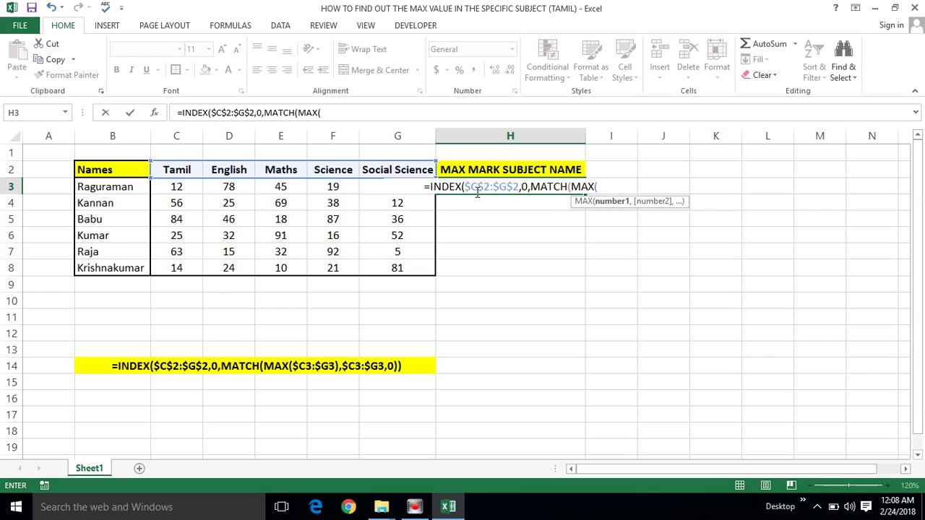
left_click(171, 186)
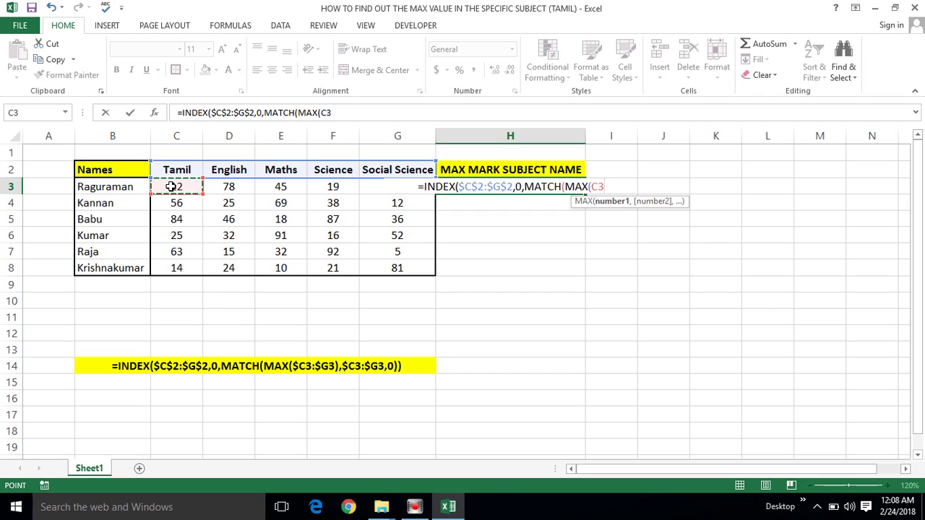
left_click_drag(172, 186, 397, 186)
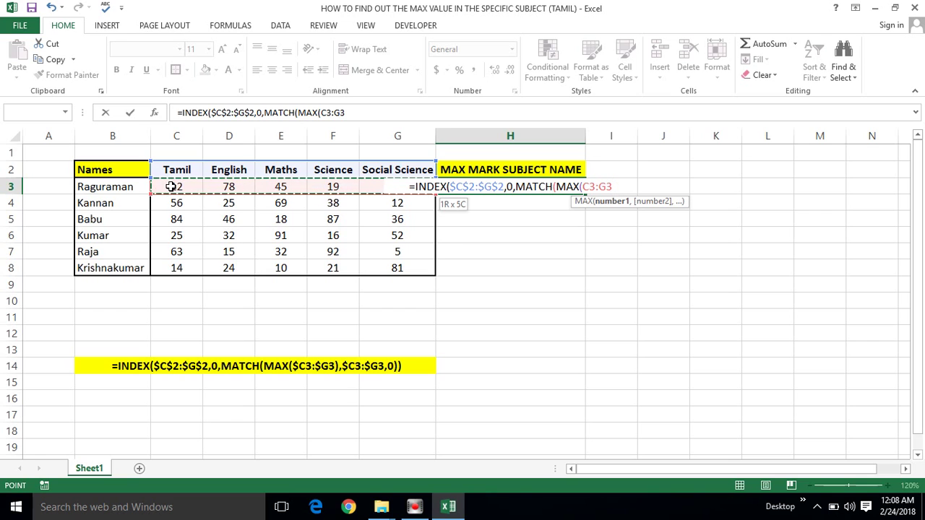
key("F4")
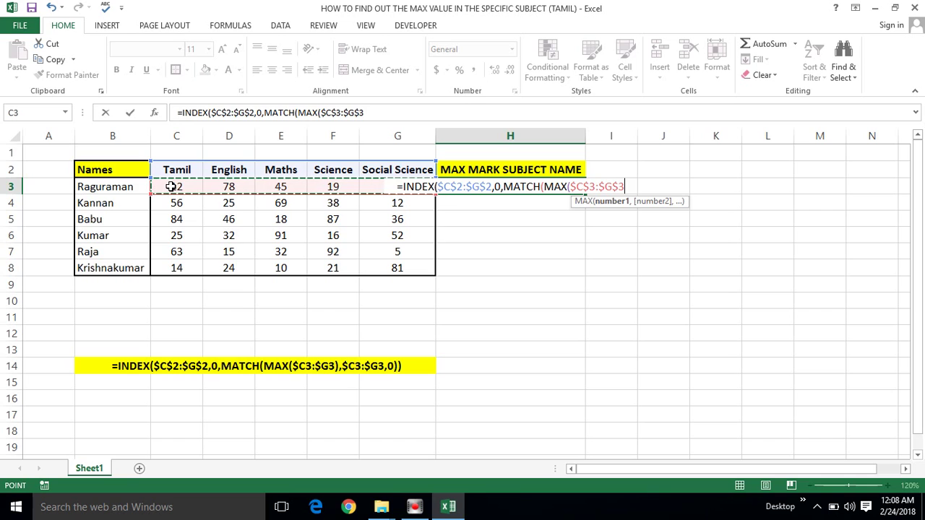
type(")")
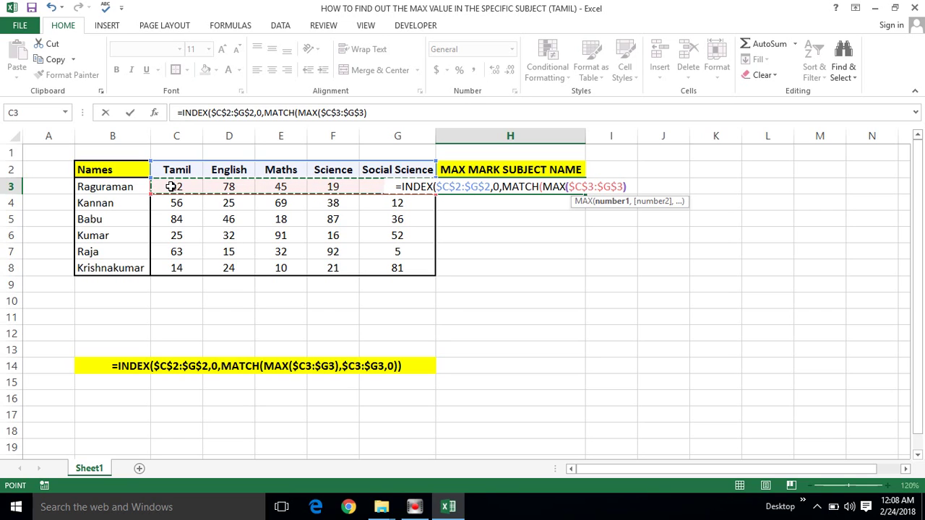
type(",")
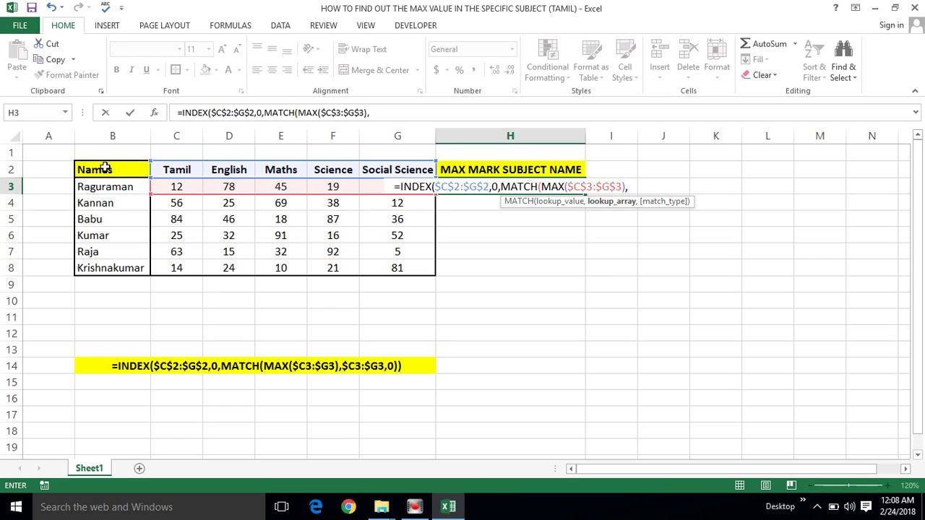
Add the absolute lookup range $C$3:$G$3, then finish with ,0)).
left_click(167, 186)
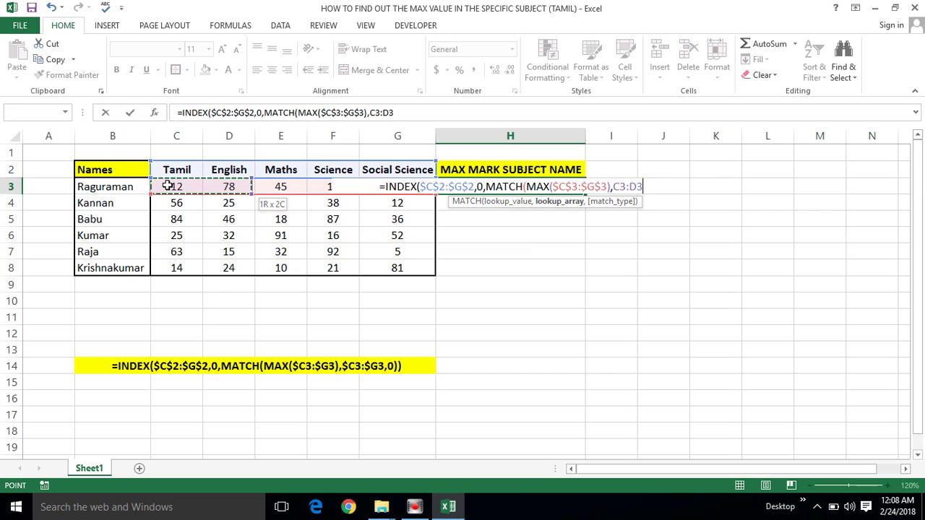
left_click_drag(167, 186, 334, 188)
key("shift+Right")
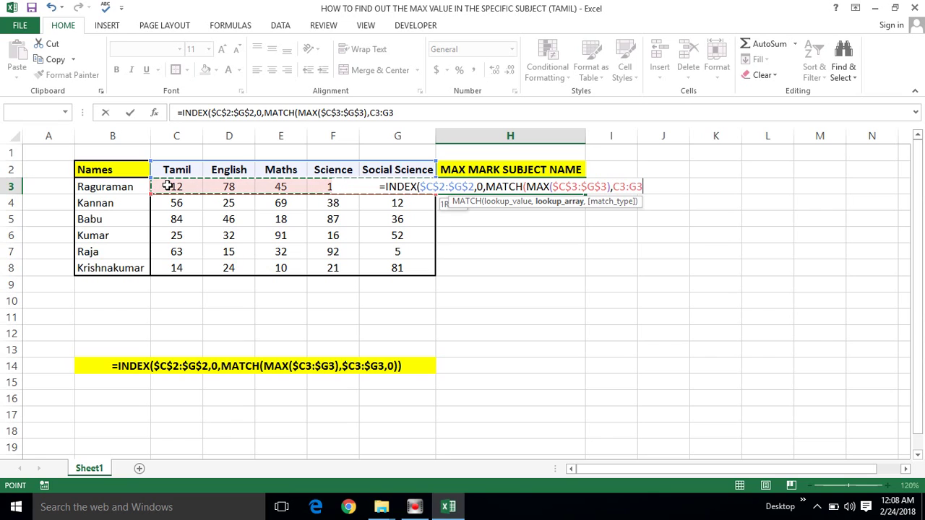
key("F4")
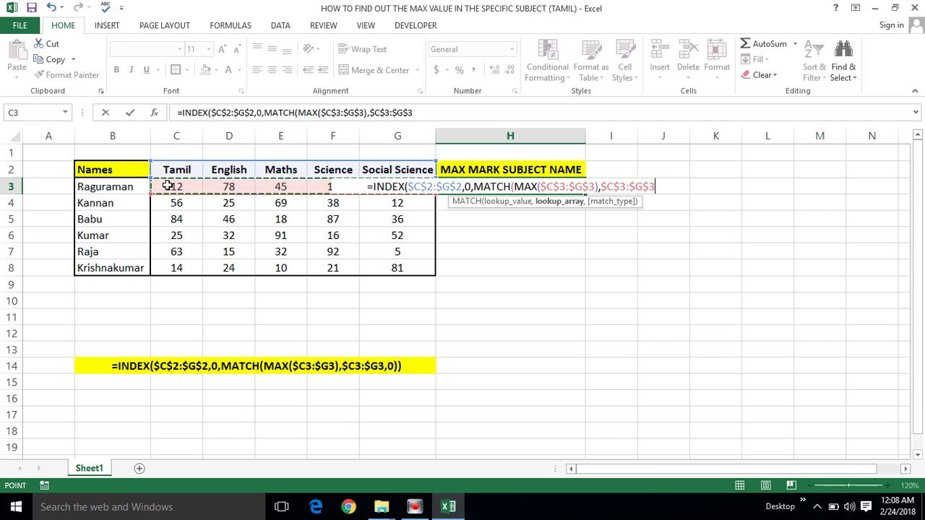
type(",")
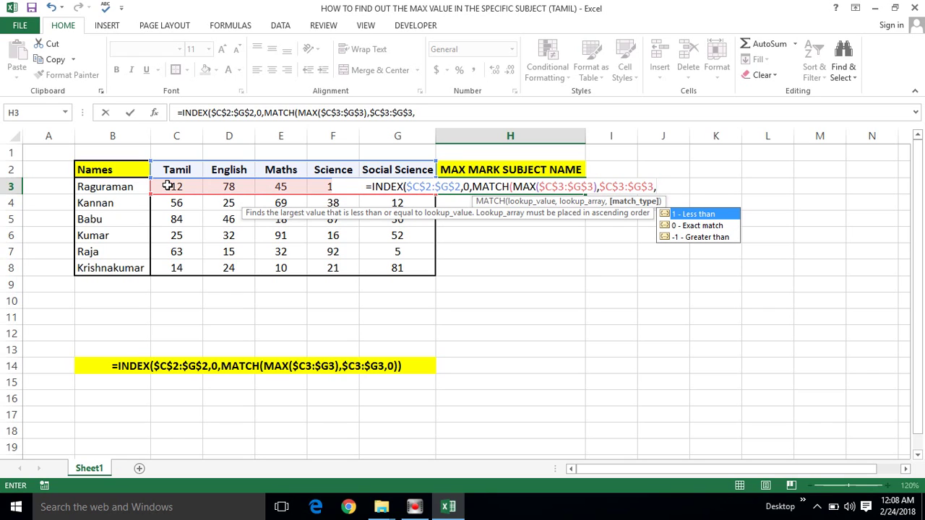
type("0")
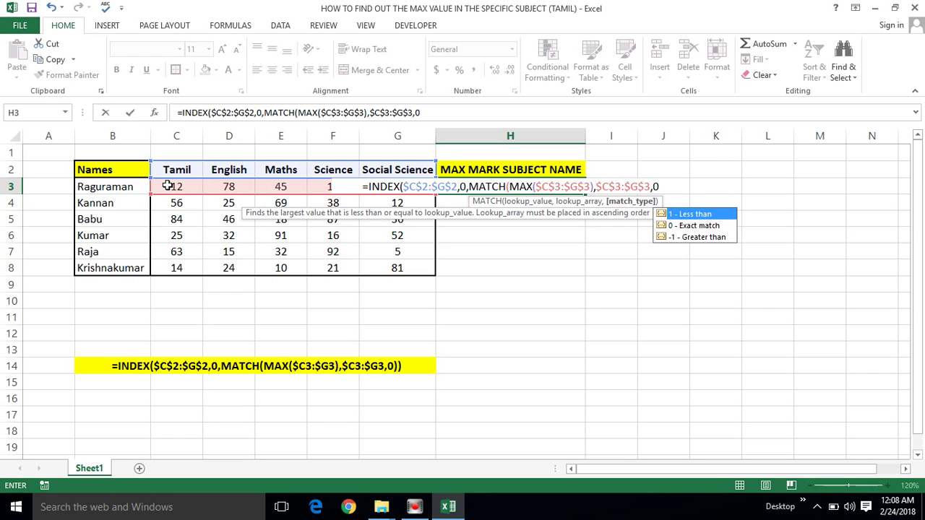
type(")")
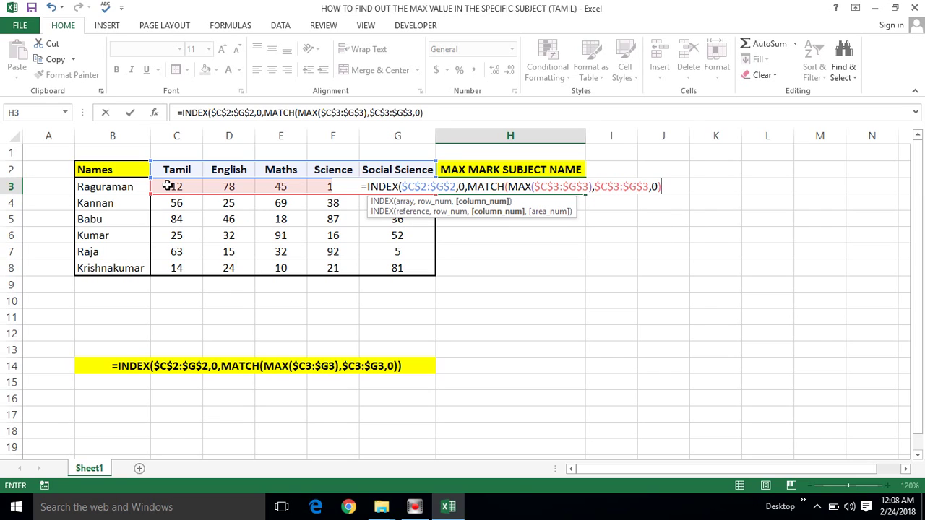
type(")")
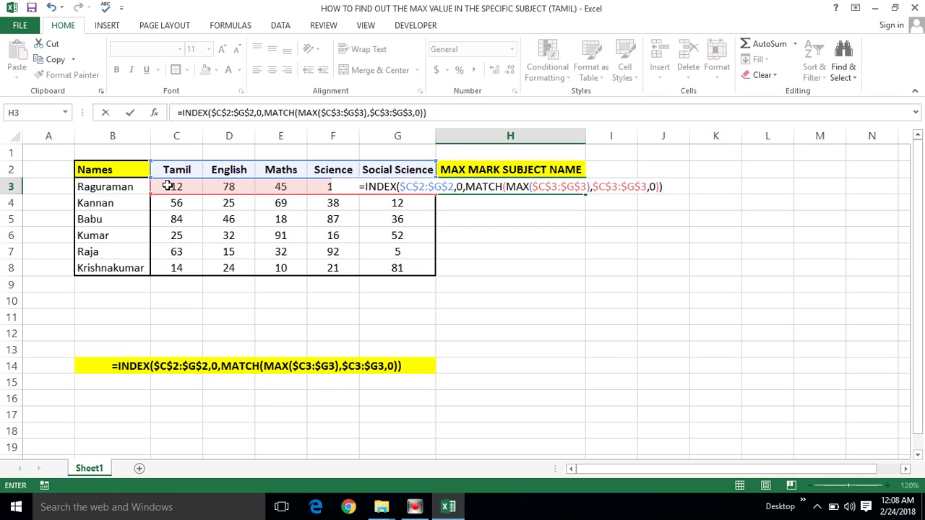
Commit the formula and verify H3's Social Science against the 99 in G3 and the G2 heading.
key("Return")
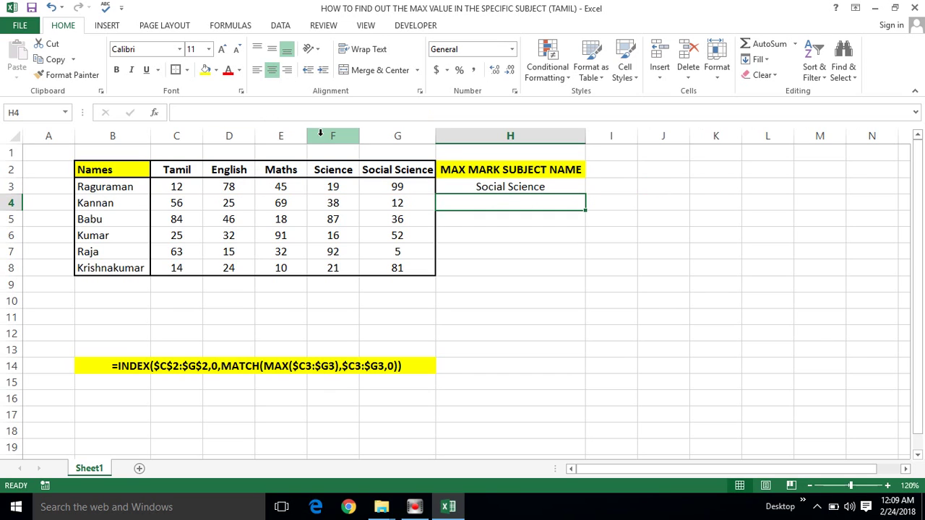
left_click(508, 187)
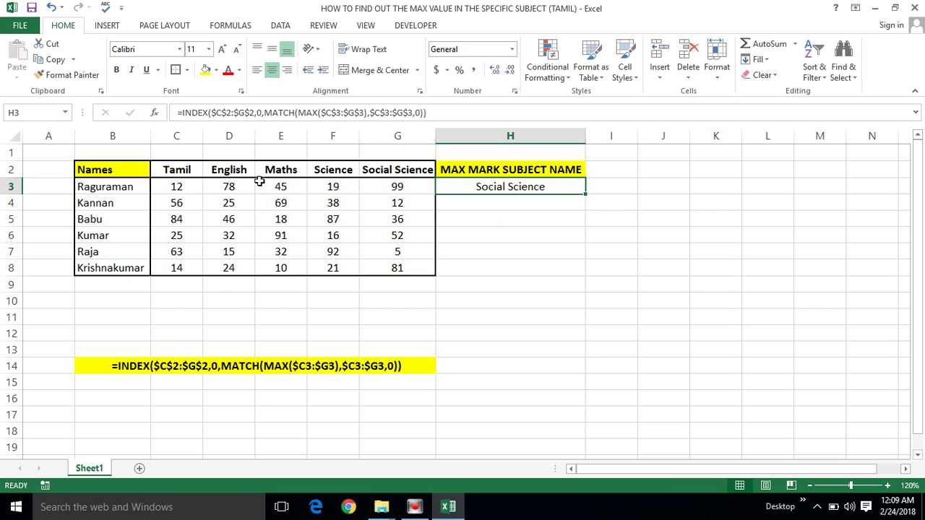
left_click(402, 187)
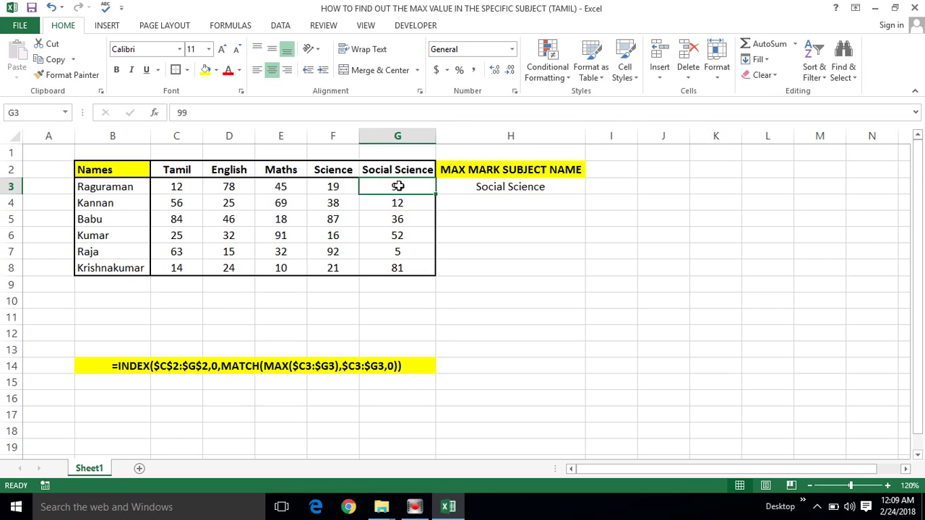
left_click(333, 186)
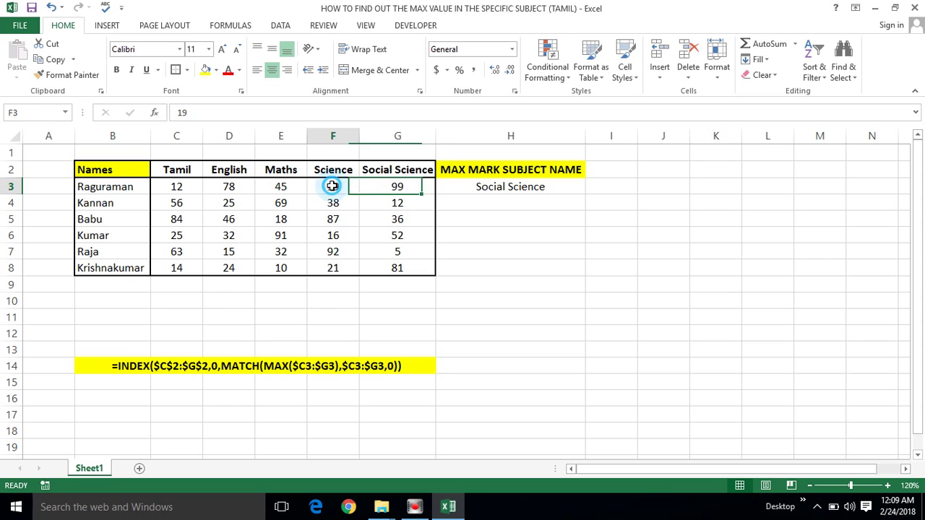
left_click(381, 187)
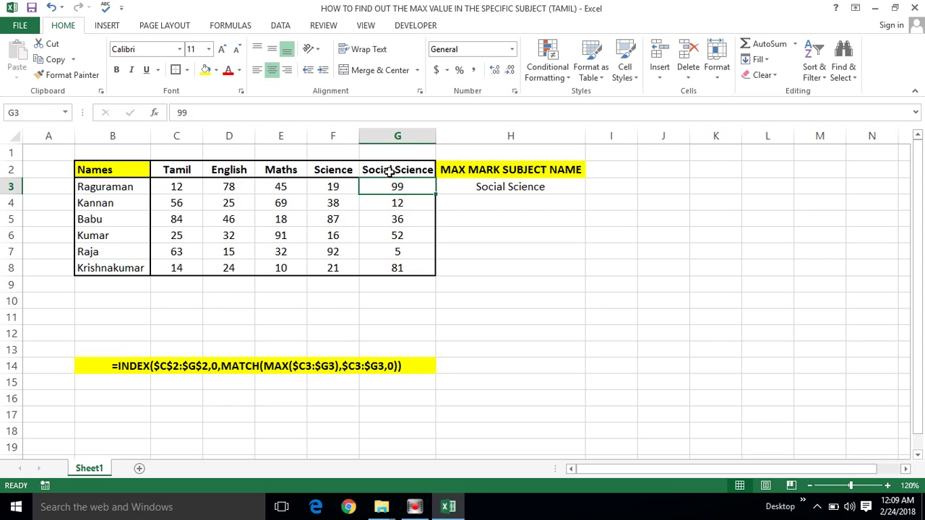
left_click(390, 171)
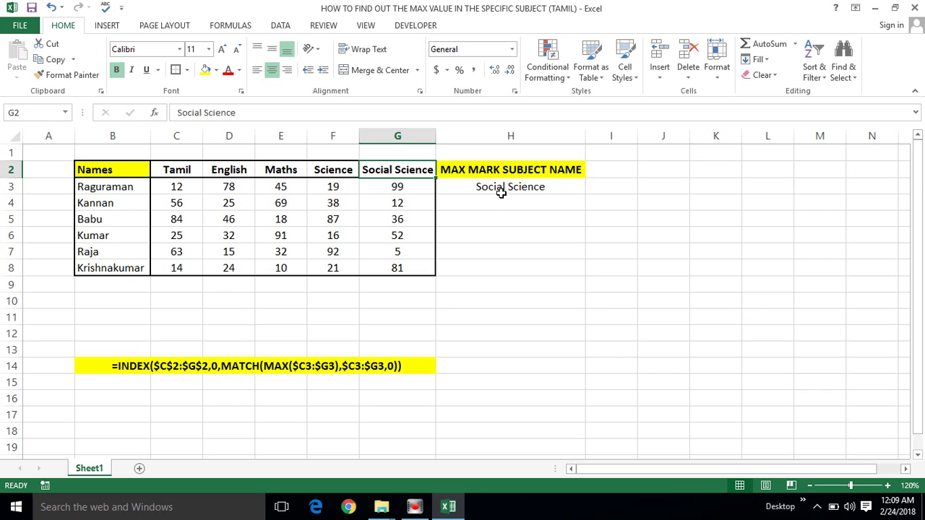
left_click(500, 192)
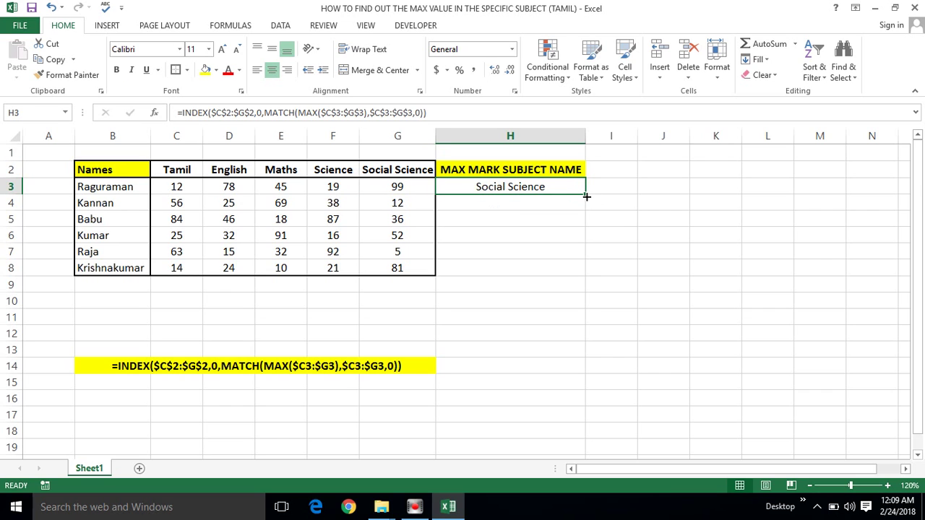
Drag H3's fill handle down to H7 and inspect the copied formula in H4.
left_click_drag(585, 194, 573, 255)
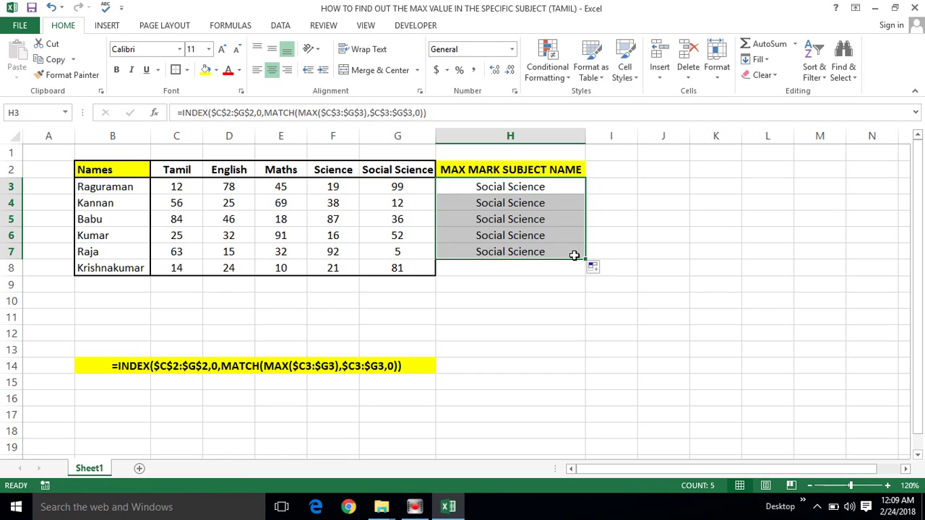
left_click(520, 188)
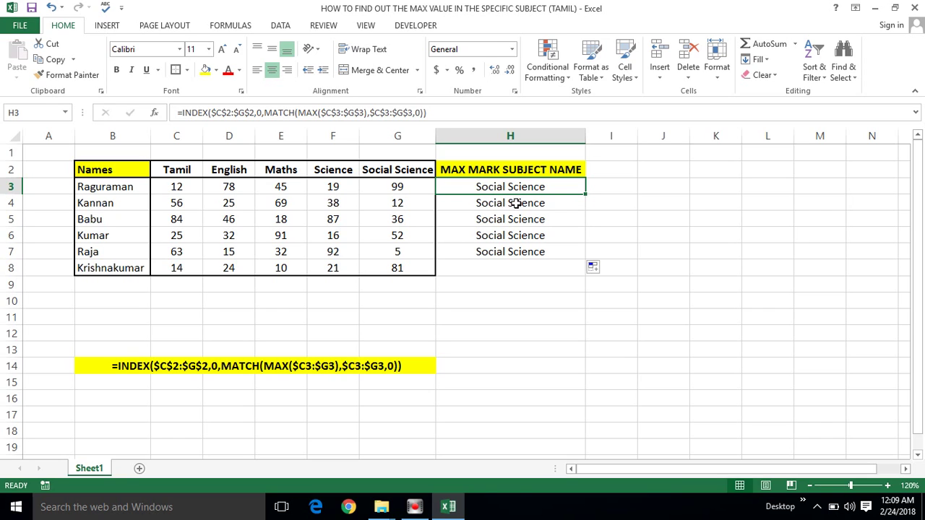
left_click(515, 203)
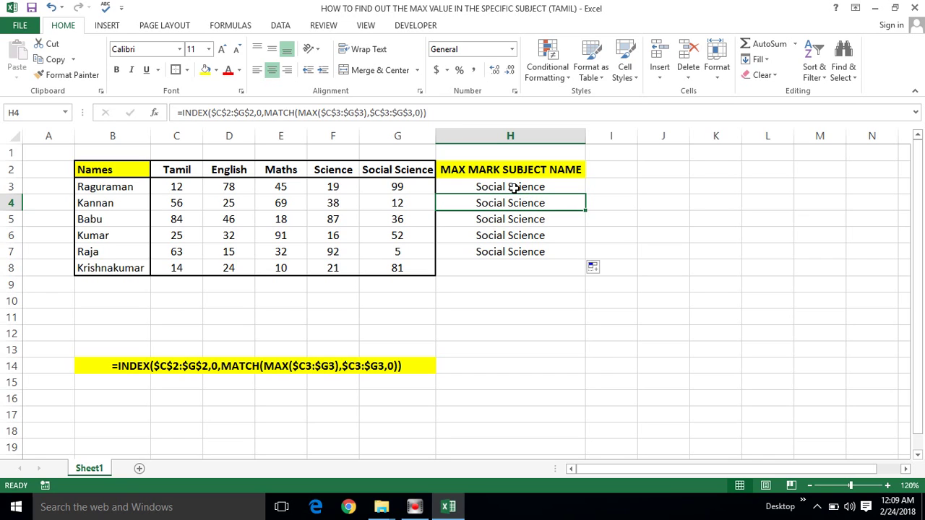
left_click(513, 188)
Select H4:H7, delete the copied results, and return to the formula in H3.
key("Down")
key("Down")
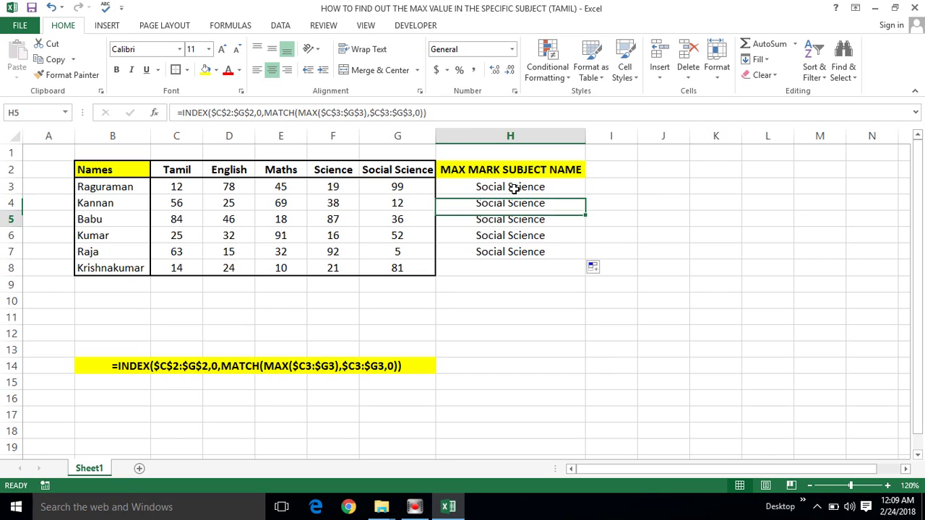
key("Down")
key("Down")
key("Up")
key("Up")
key("Up")
key("Up")
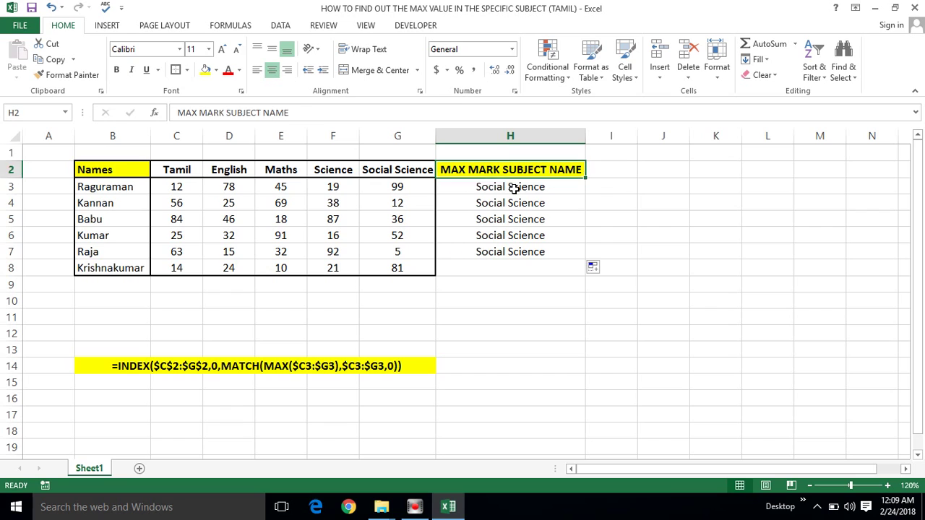
key("Down")
key("Down")
key("Down")
key("Up")
key("Up")
key("Down")
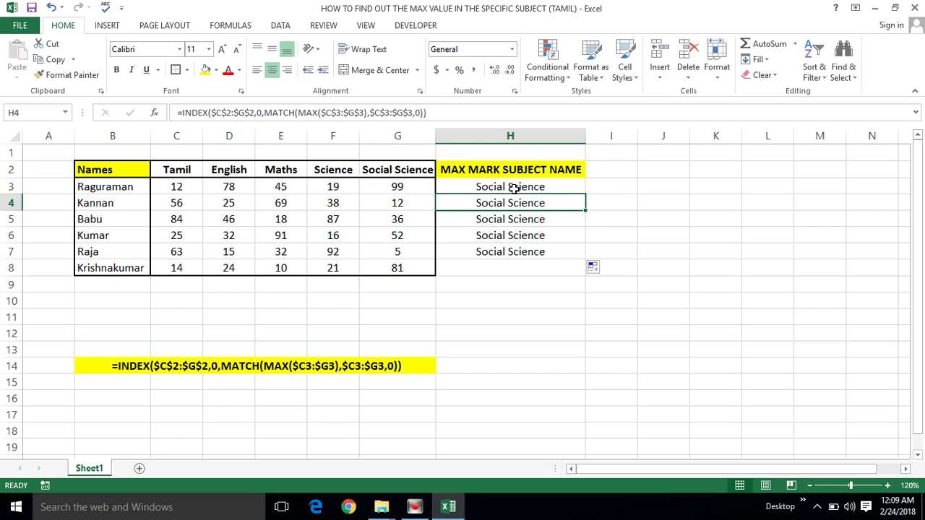
key("Up")
key("Down")
key("shift+Down")
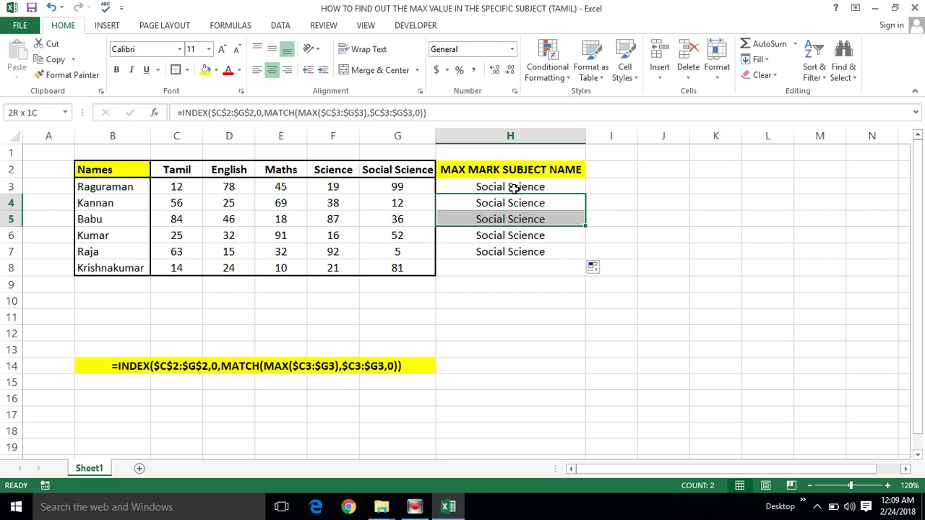
key("shift+Down")
key("shift+Down")
key("Delete")
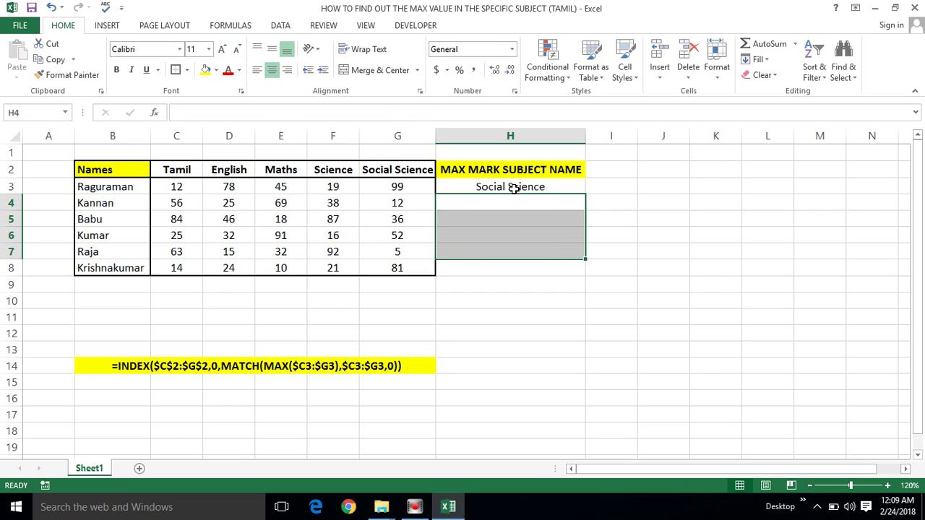
left_click(512, 187)
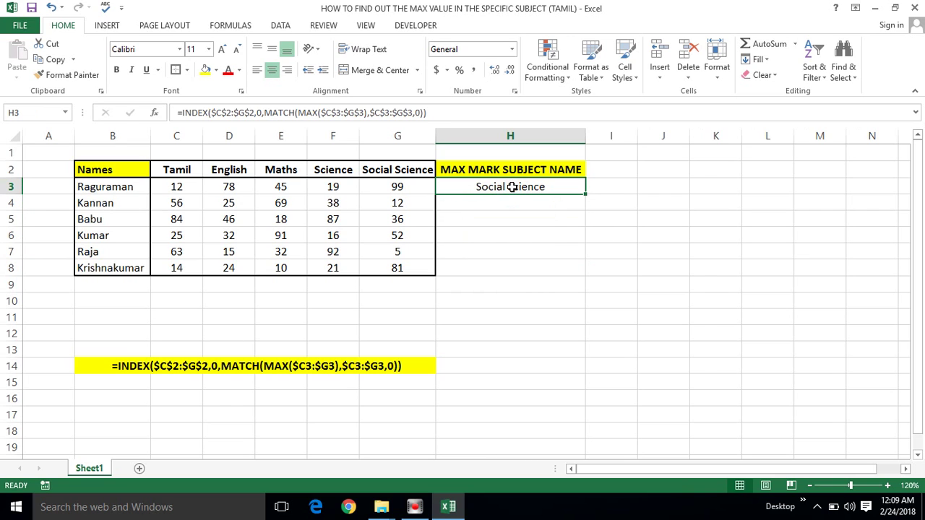
Edit H3 to remove the row $ signs, making both ranges $C3:$G3, then commit.
double_click(512, 187)
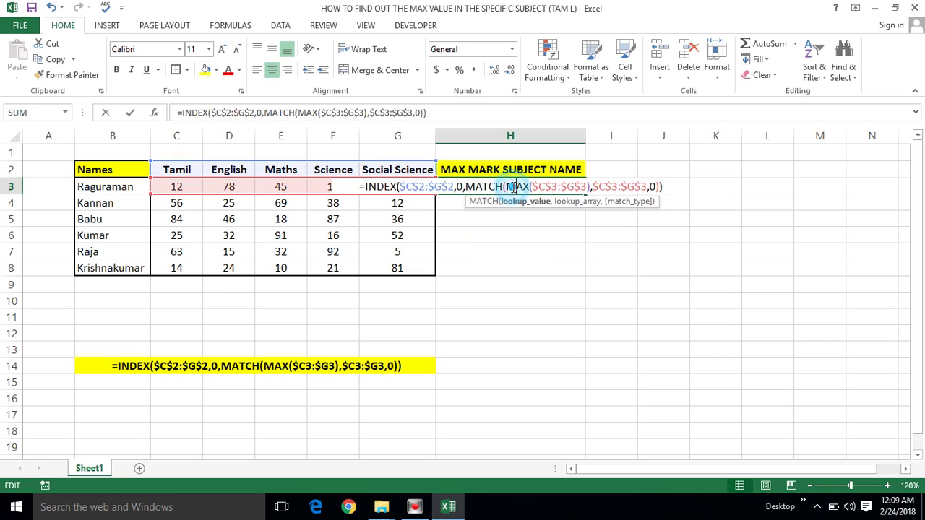
left_click(643, 187)
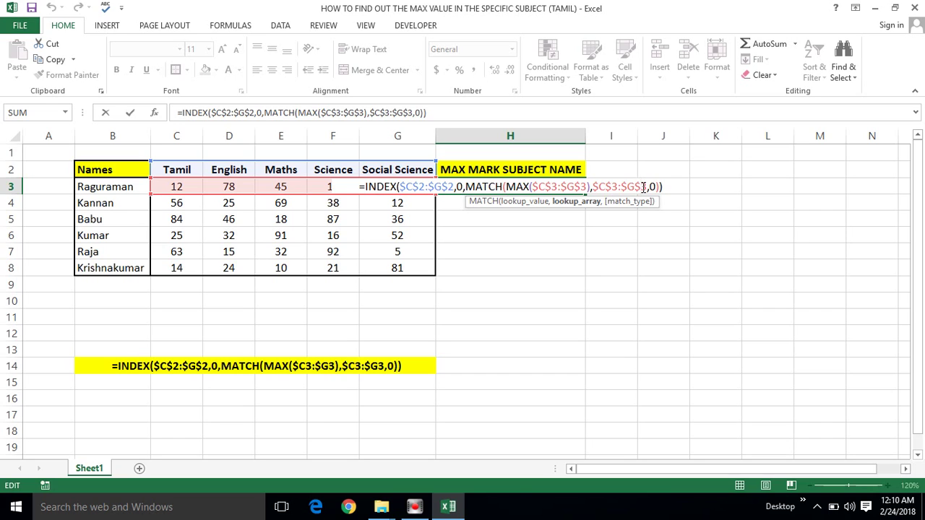
key("BackSpace")
left_click(615, 186)
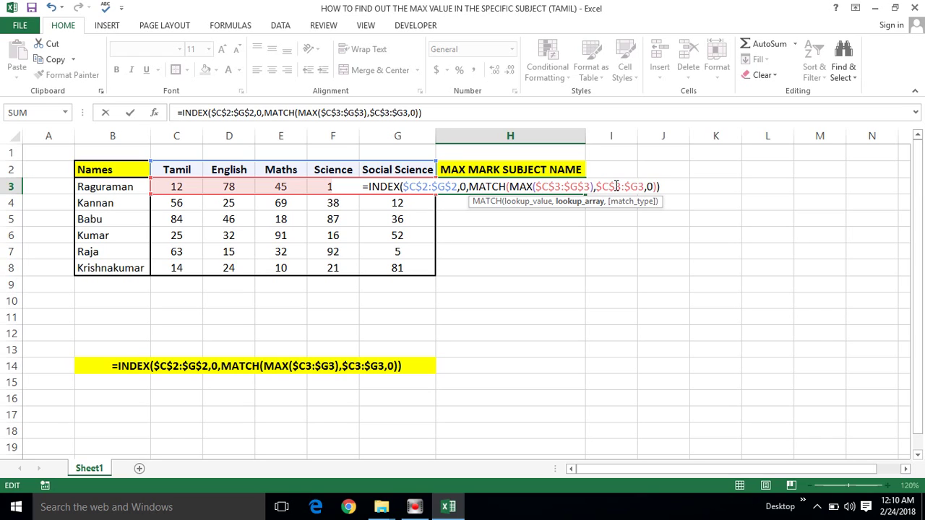
left_click(615, 186)
key("BackSpace")
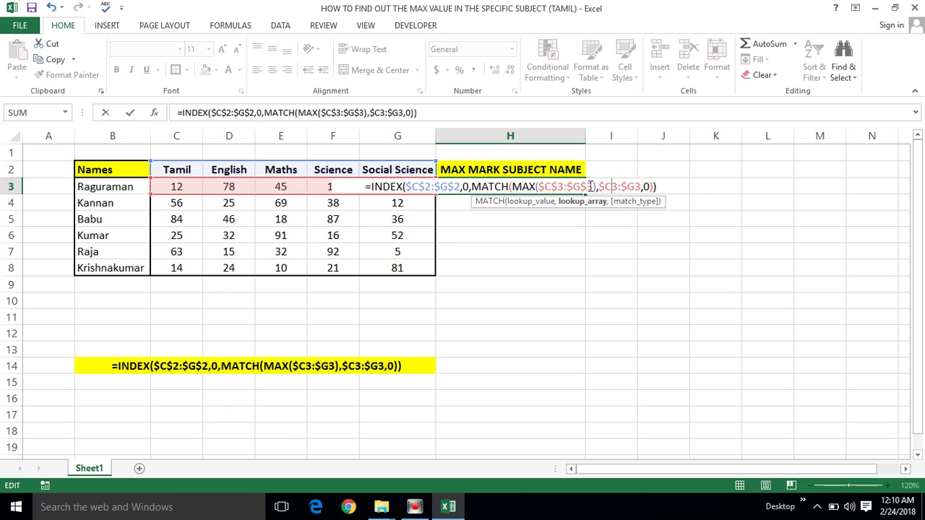
left_click(588, 187)
key("BackSpace")
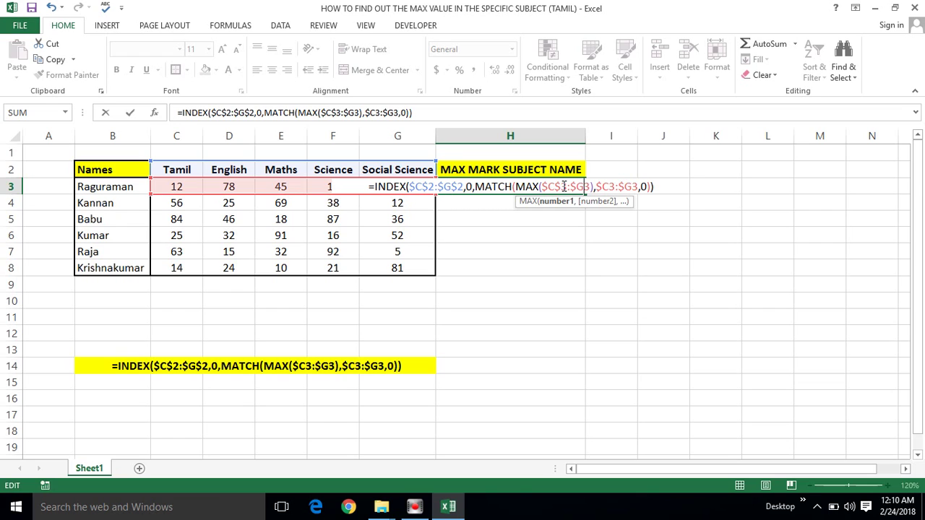
left_click(563, 186)
key("BackSpace")
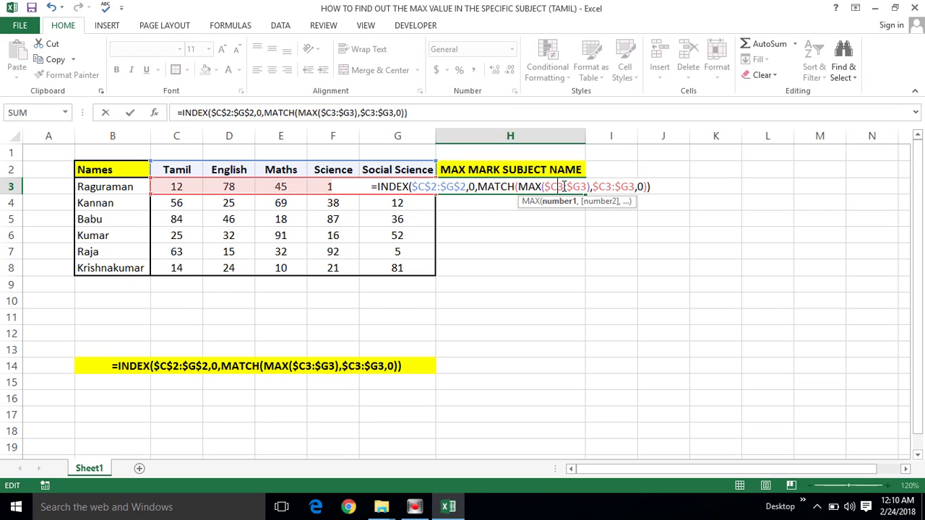
key("Return")
left_click(539, 186)
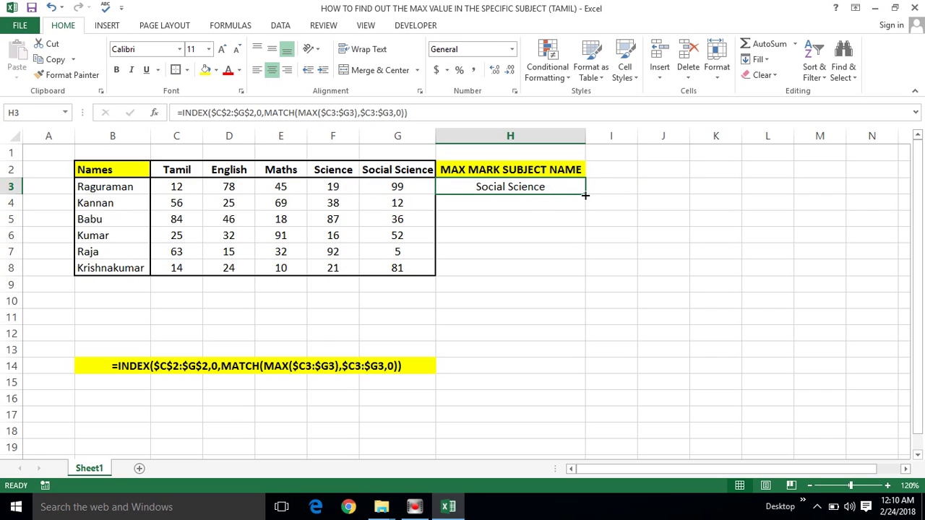
Drag the corrected formula down to H8 and check H3 against the first student's 99 mark.
left_click_drag(585, 196, 576, 257)
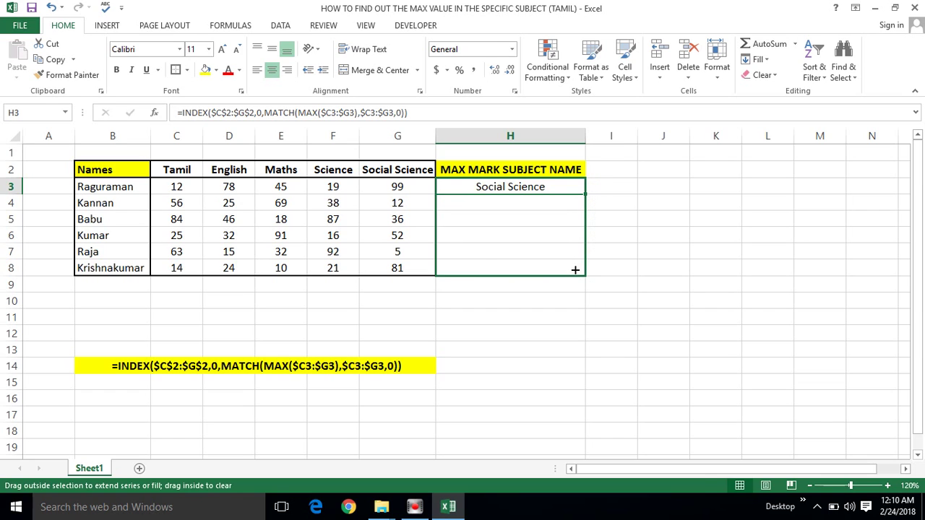
left_click_drag(576, 257, 574, 268)
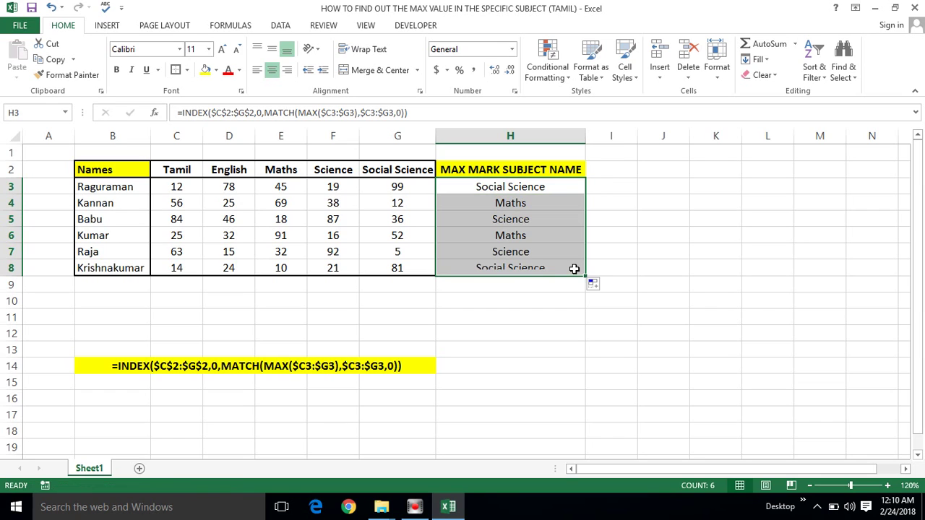
left_click(517, 202)
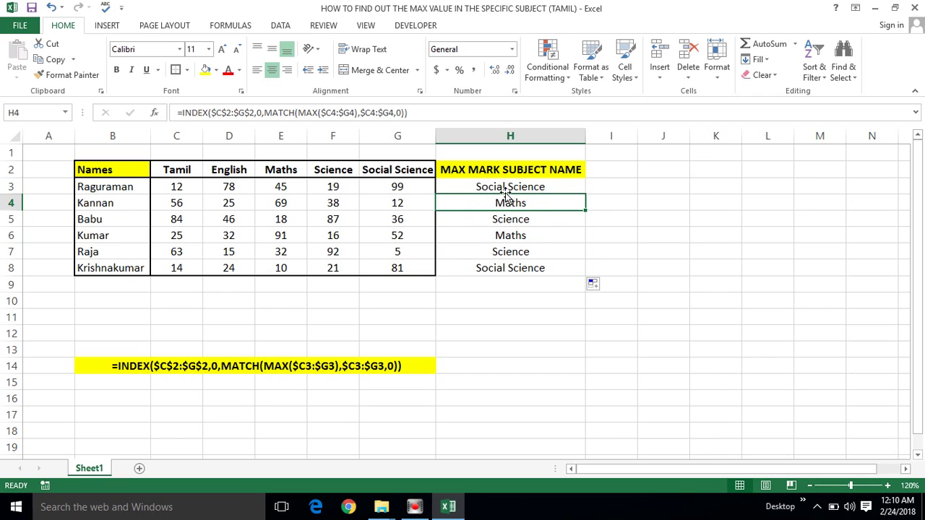
left_click(505, 187)
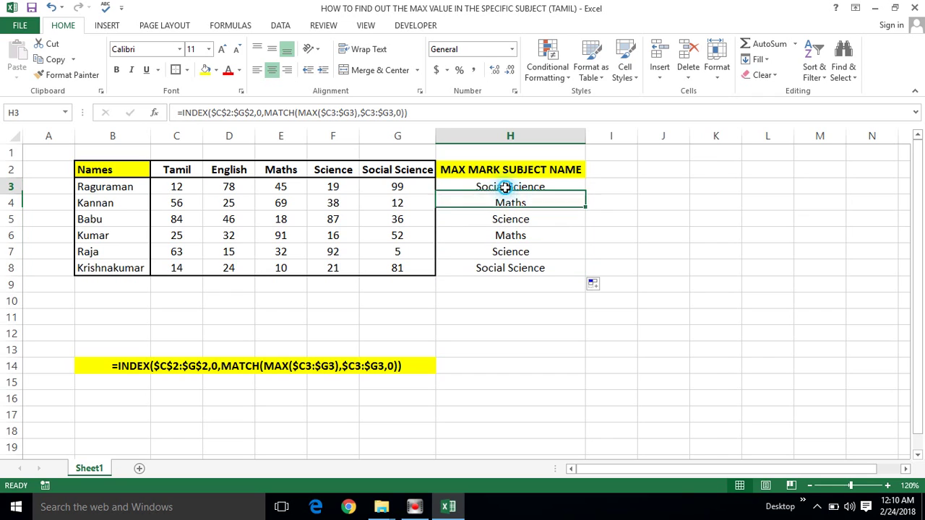
left_click(164, 186)
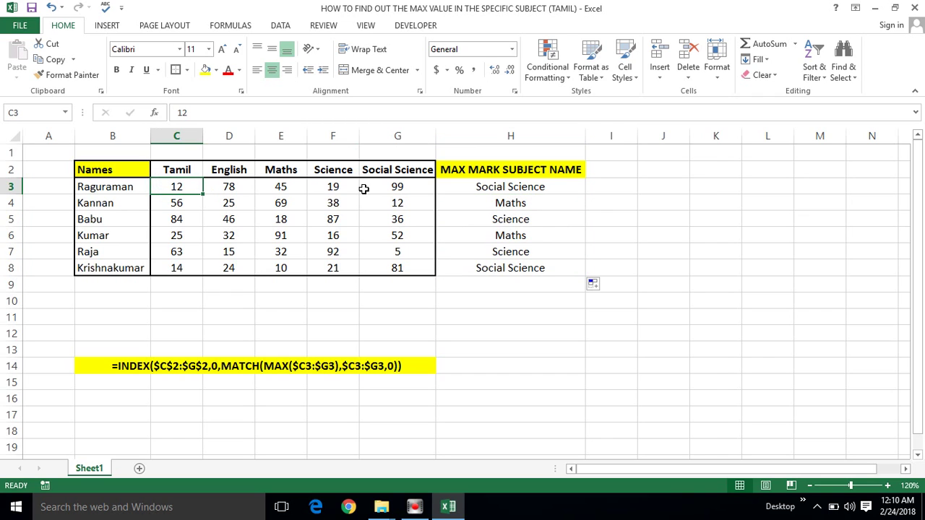
left_click(396, 185)
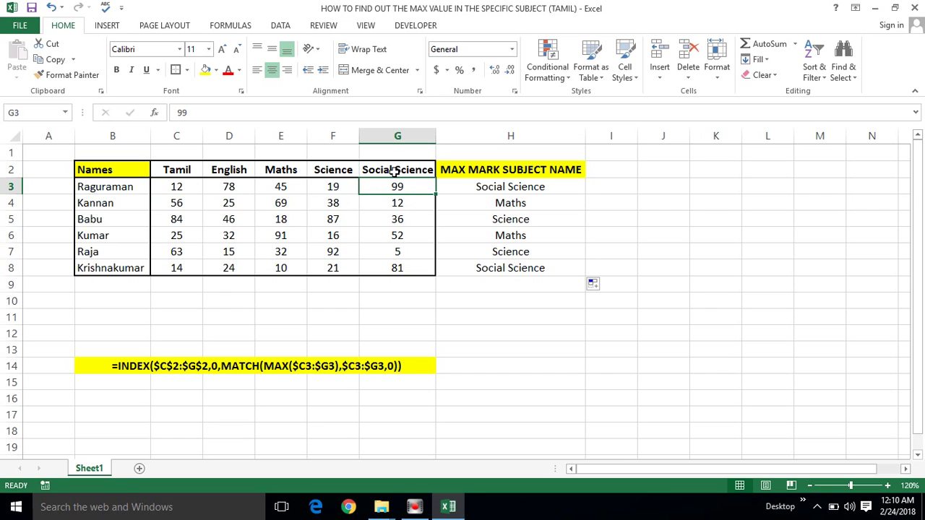
left_click(500, 190)
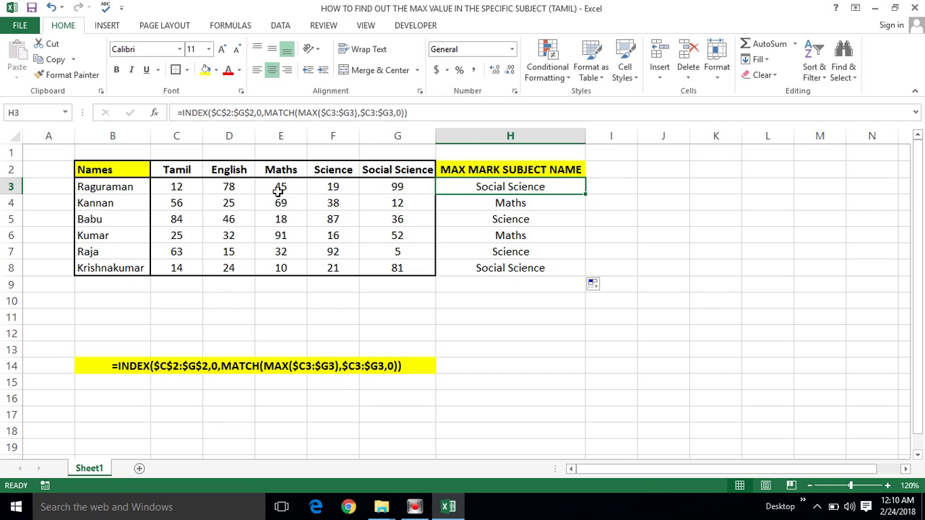
Verify the second student's result in H4 matches their top Maths mark of 69.
left_click(174, 202)
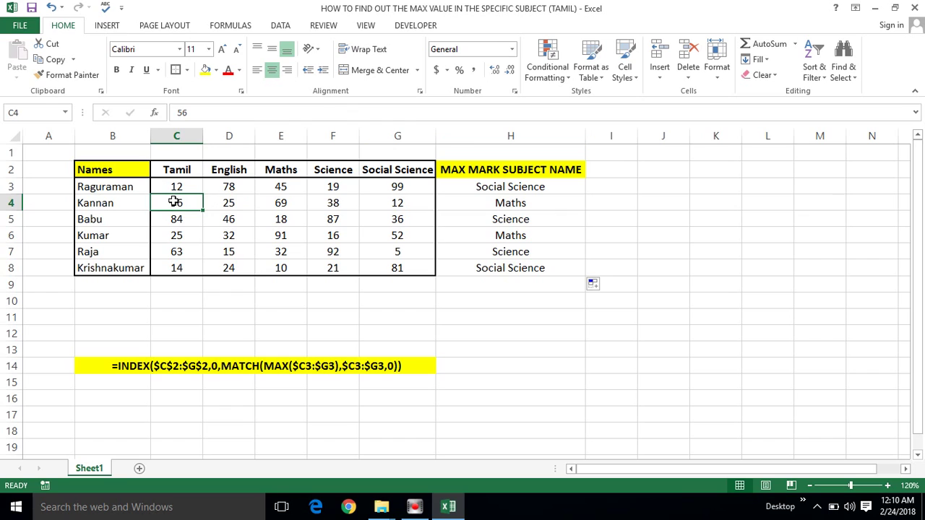
key("shift+Right")
key("shift+Right")
key("shift+Right")
key("shift+Right")
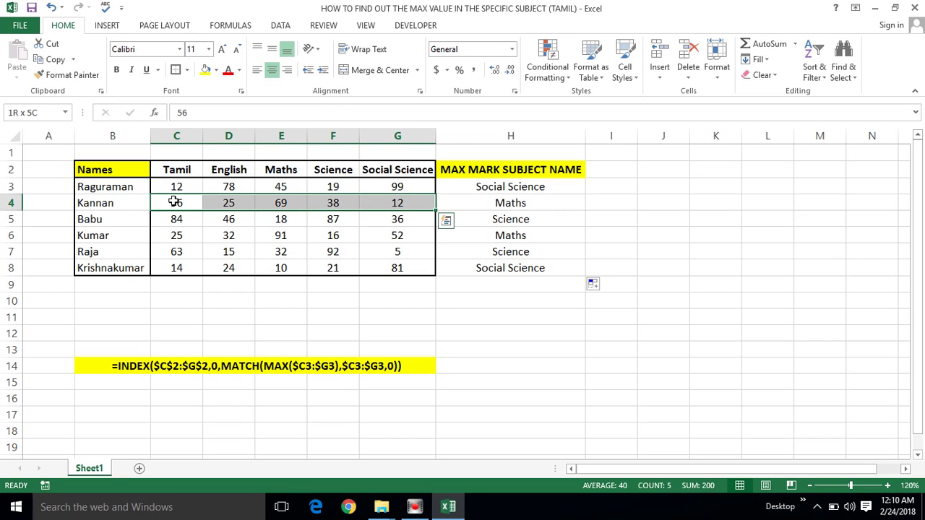
left_click(281, 203)
type("69")
left_click(281, 171)
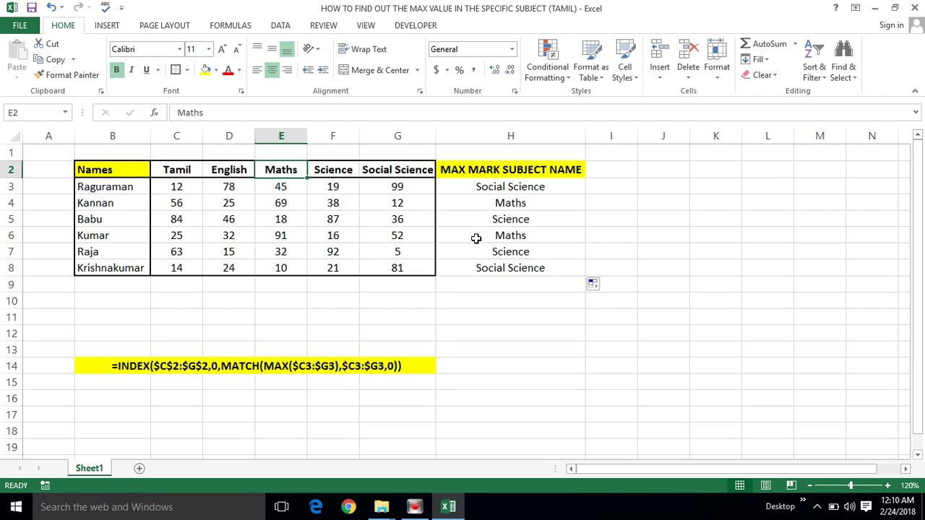
left_click(513, 203)
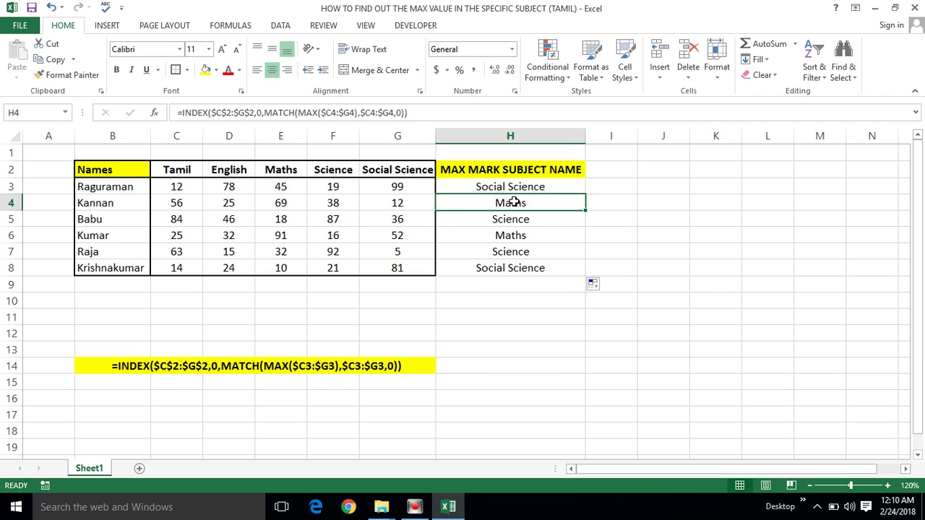
Check the third student's marks and confirm H6 shows Maths for the top mark of 91.
left_click(191, 222)
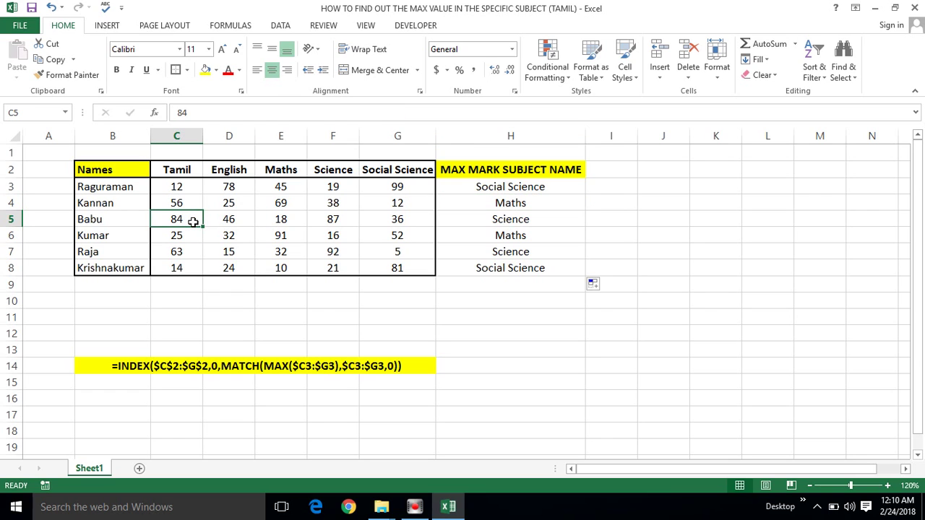
key("shift+Right")
key("shift+Right")
key("shift+Right")
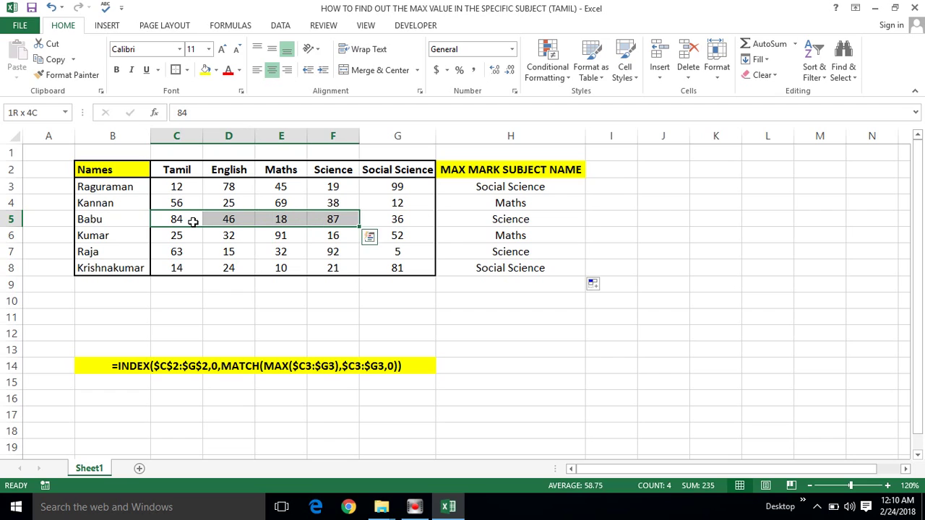
key("shift+Right")
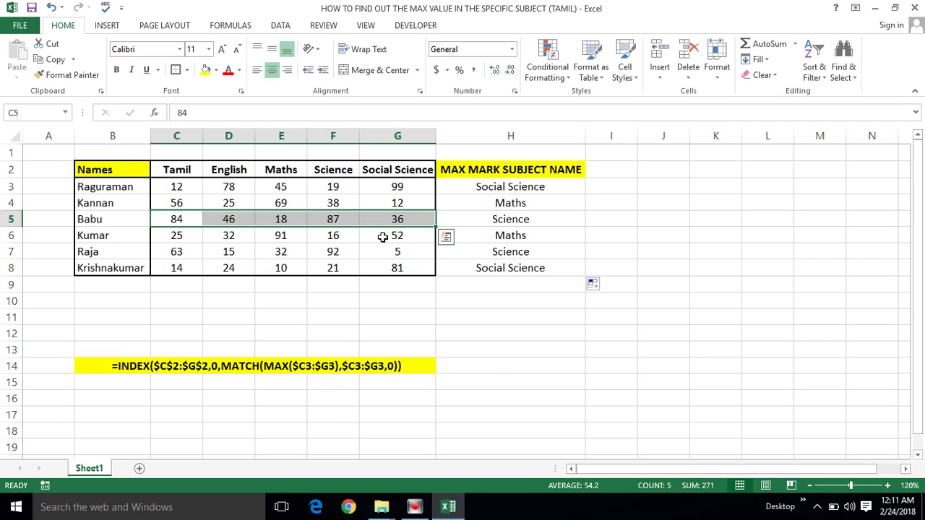
left_click(273, 235)
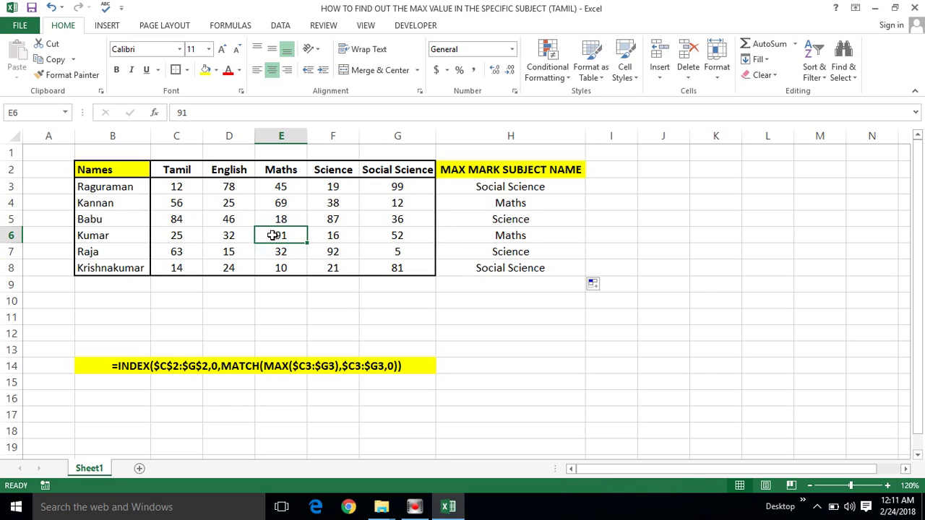
left_click(283, 169)
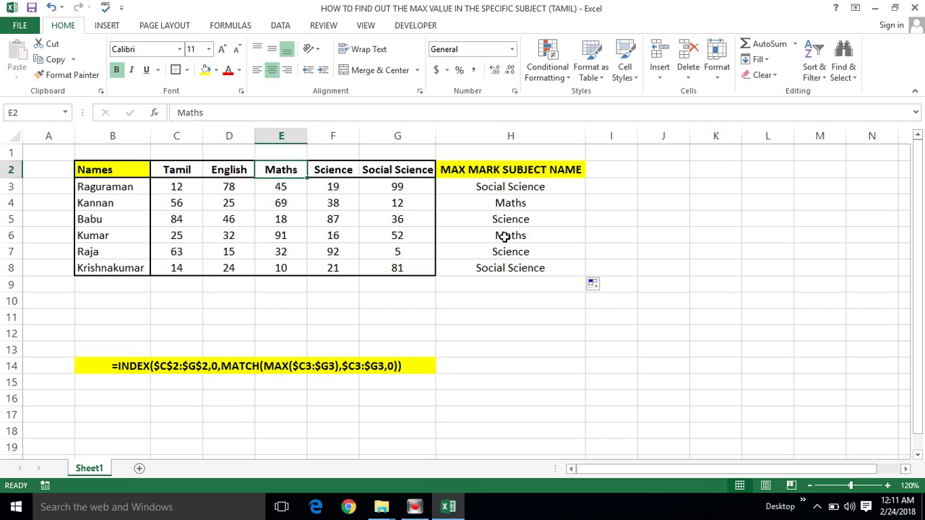
left_click(505, 237)
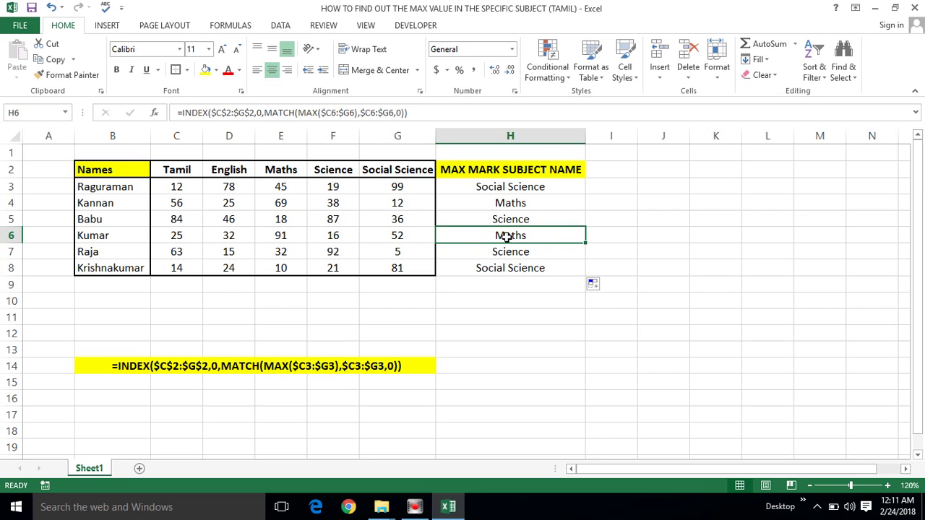
left_click(507, 188)
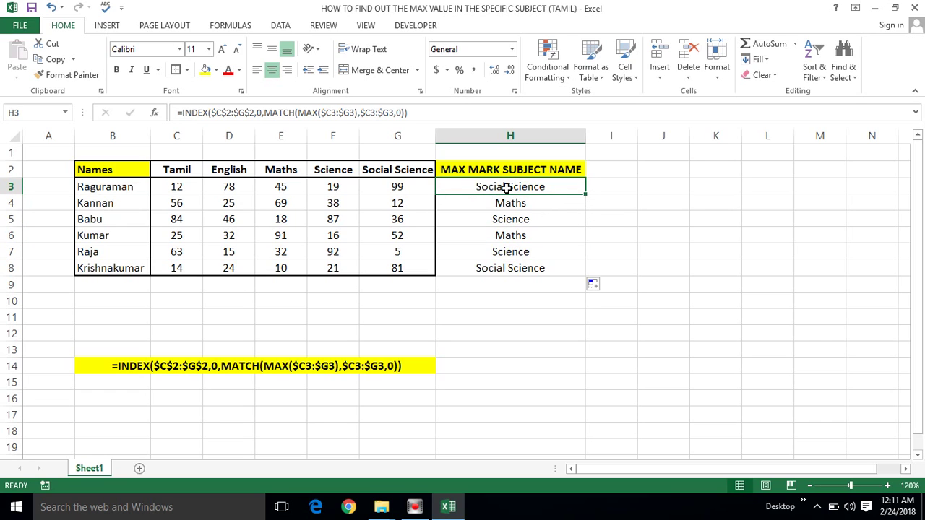
key("shift+Down")
key("shift+Down")
key("shift+Down")
key("shift+Down")
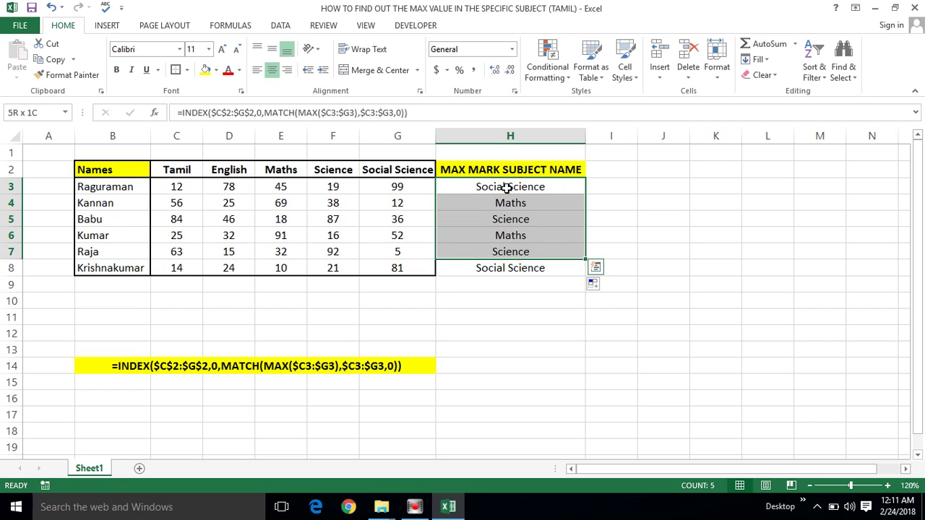
key("shift+Down")
key("shift+Down")
key("shift+Up")
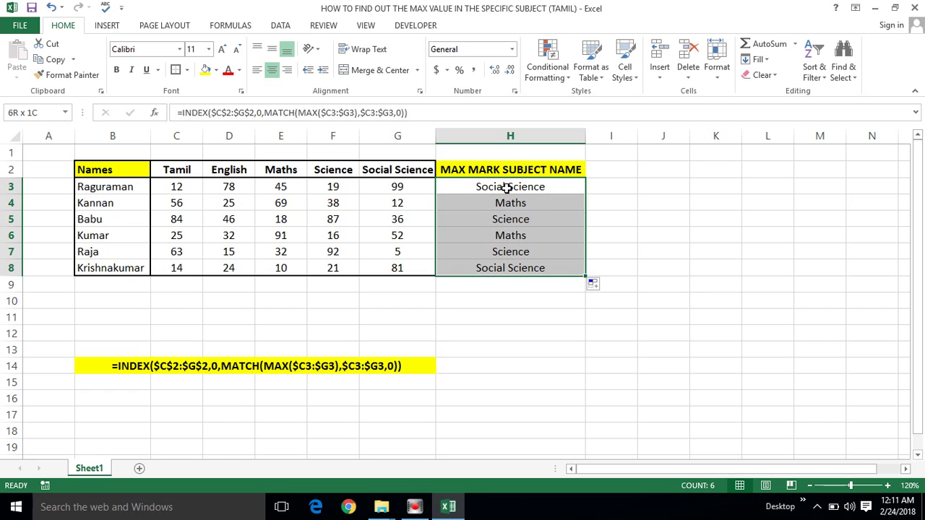
key("shift+Up")
key("shift+Up")
key("shift+Down")
key("shift+Down")
key("Up")
left_click(496, 188)
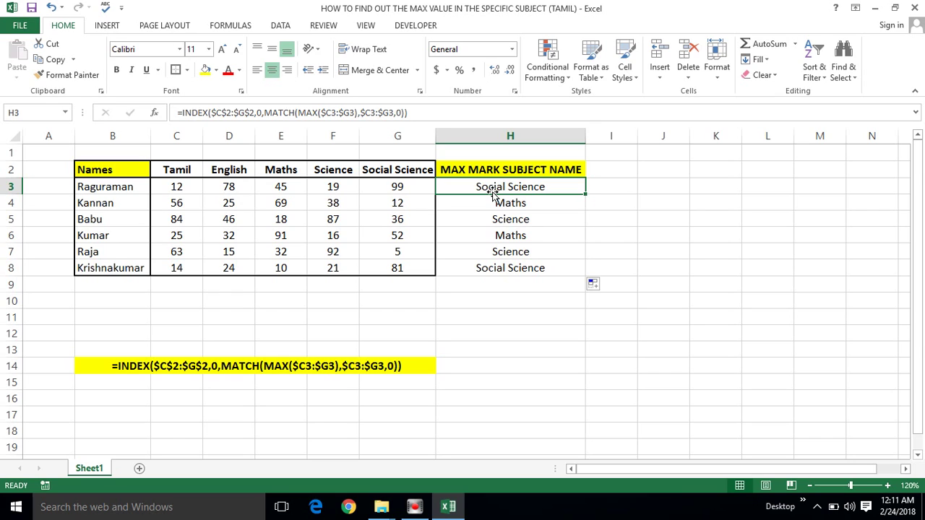
left_click(453, 185)
left_click(452, 214)
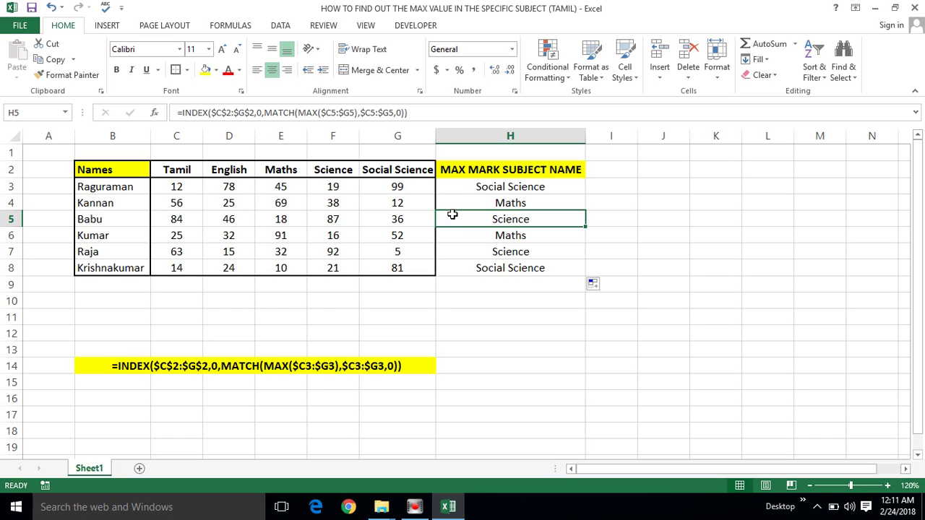
left_click(453, 215)
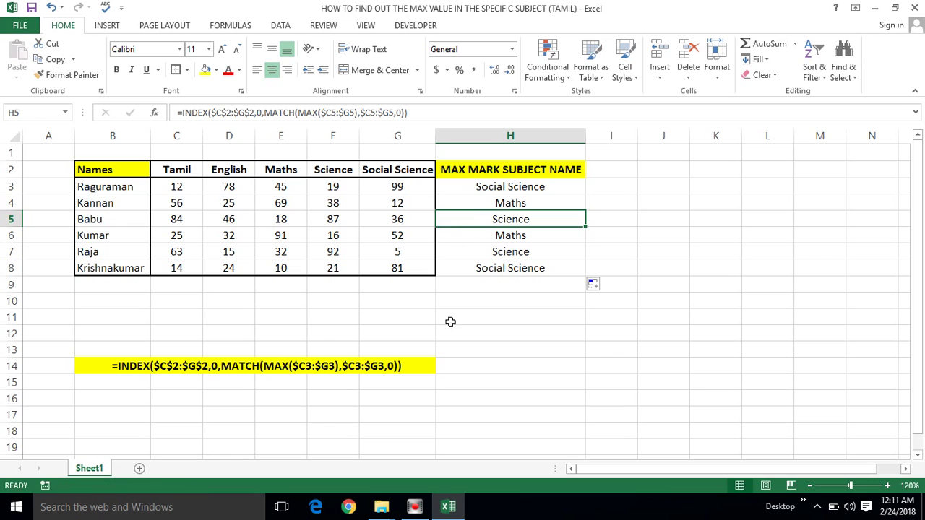